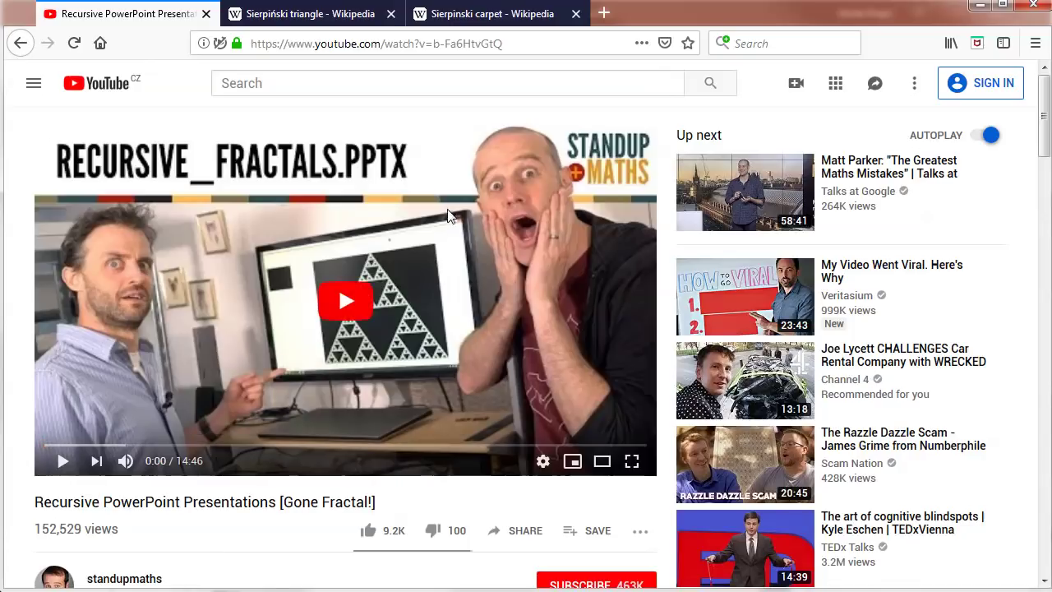
# Step: Switch to the Sierpinski carpet article and scroll through its Contents and Construction sections
pyautogui.click(459, 17)
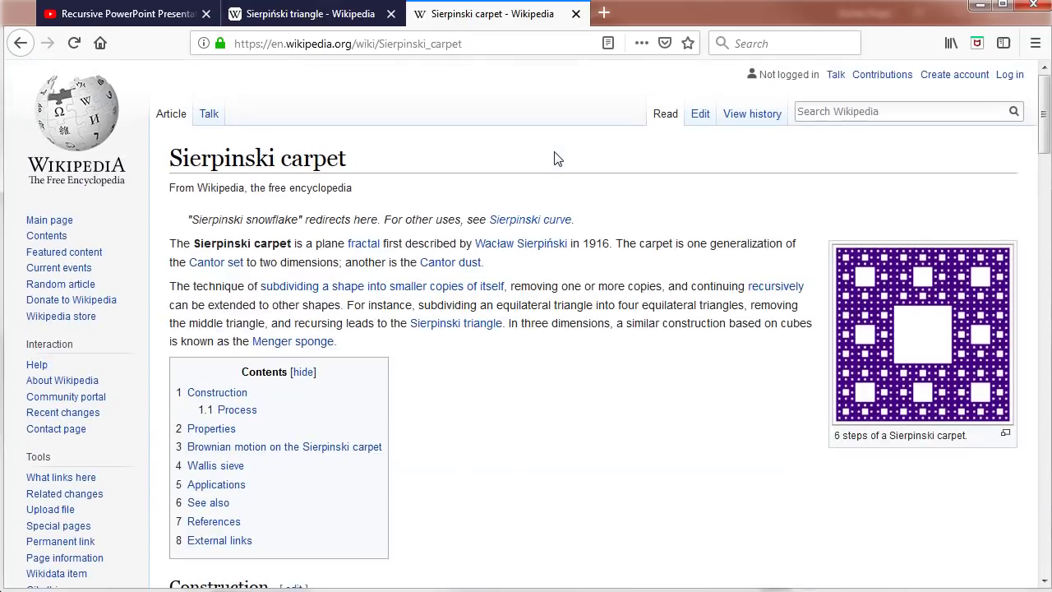
pyautogui.scroll(-3, 576, 177)
pyautogui.scroll(-10, 575, 182)
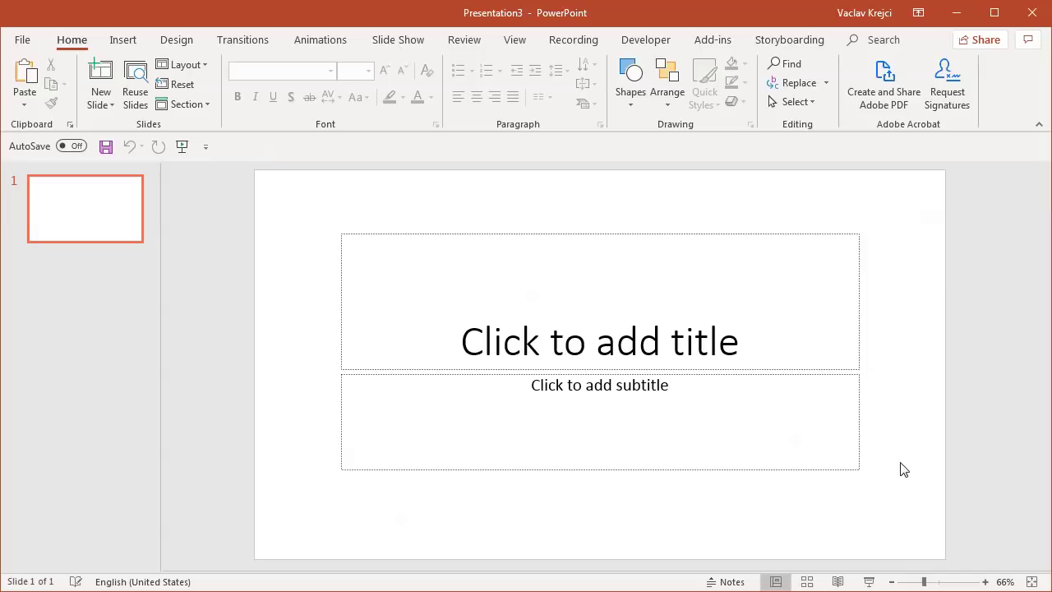
# Step: Delete the title and subtitle placeholders and set a custom 9 × 9 inch slide size
pyautogui.hotkey('ctrl', 'a')
pyautogui.press('Delete')
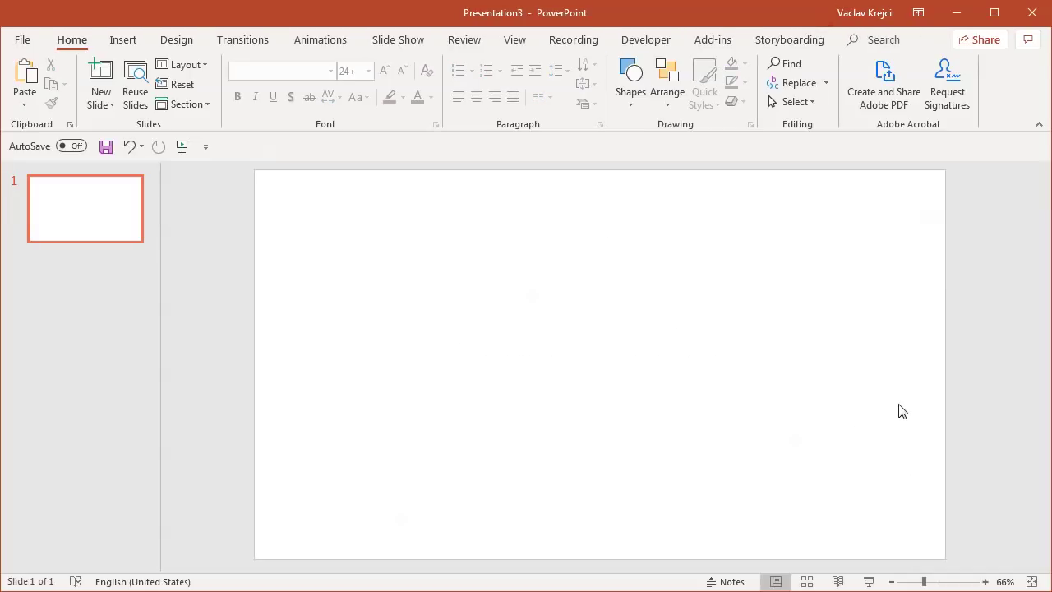
pyautogui.click(189, 41)
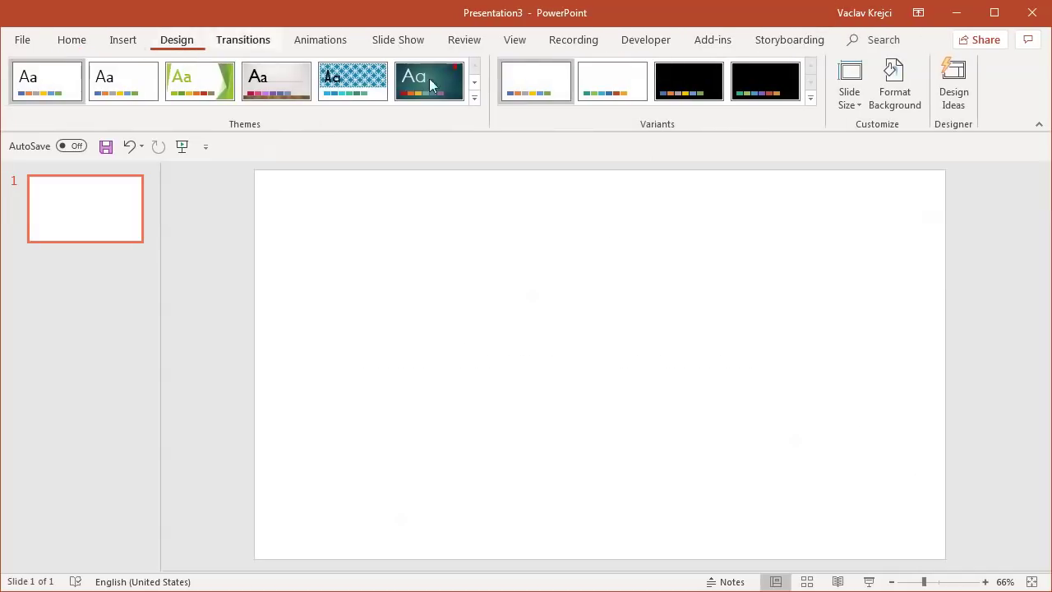
pyautogui.click(850, 98)
pyautogui.click(868, 199)
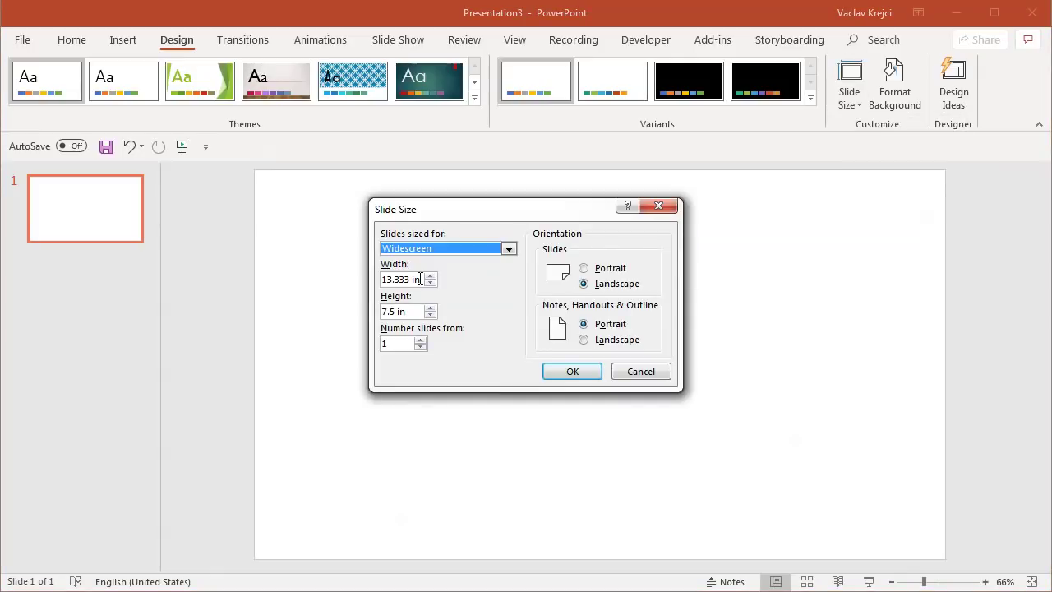
pyautogui.moveTo(420, 279); pyautogui.dragTo(373, 266)
pyautogui.write('9')
pyautogui.press('Tab')
pyautogui.write('9')
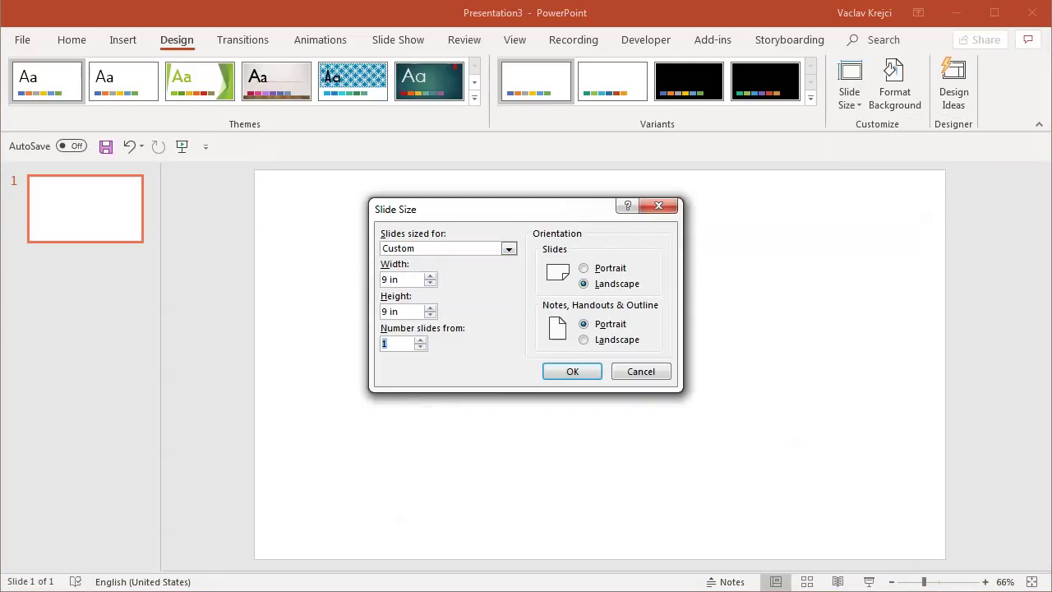
pyautogui.click(572, 374)
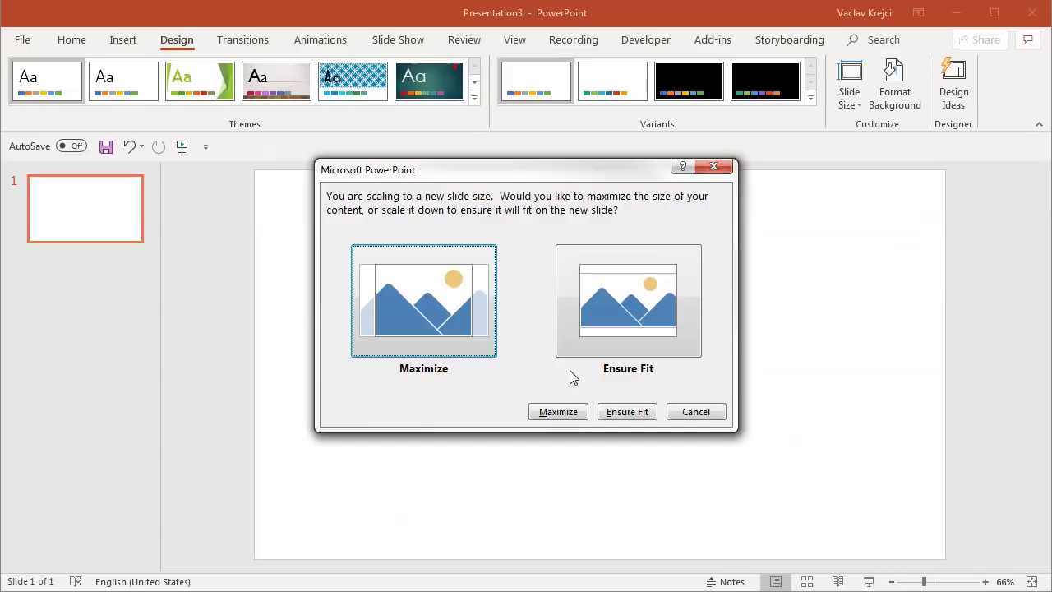
pyautogui.click(562, 411)
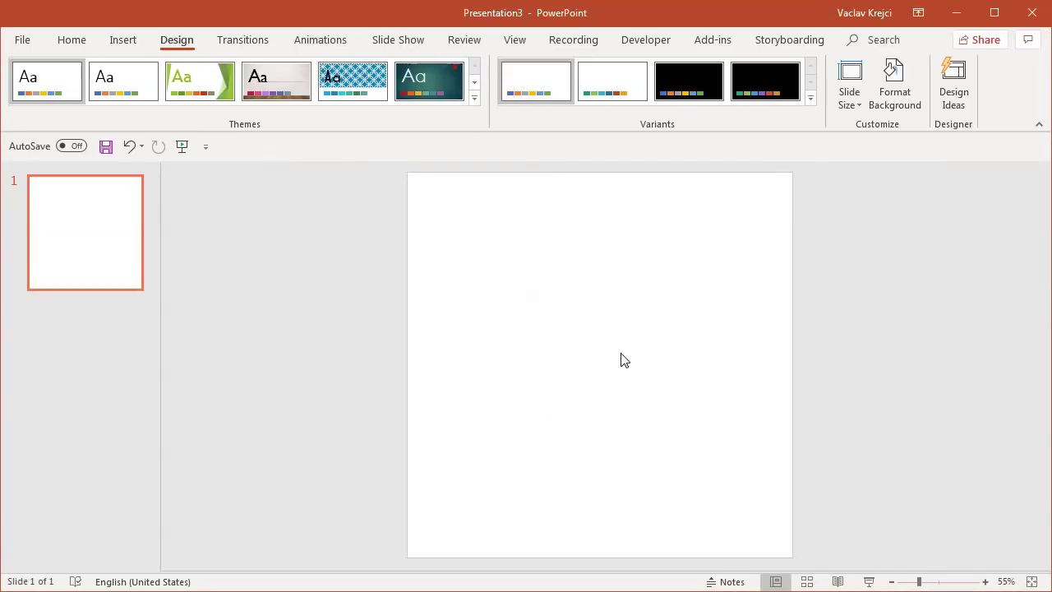
# Step: Draw a rectangle near the centre of the slide
pyautogui.click(115, 40)
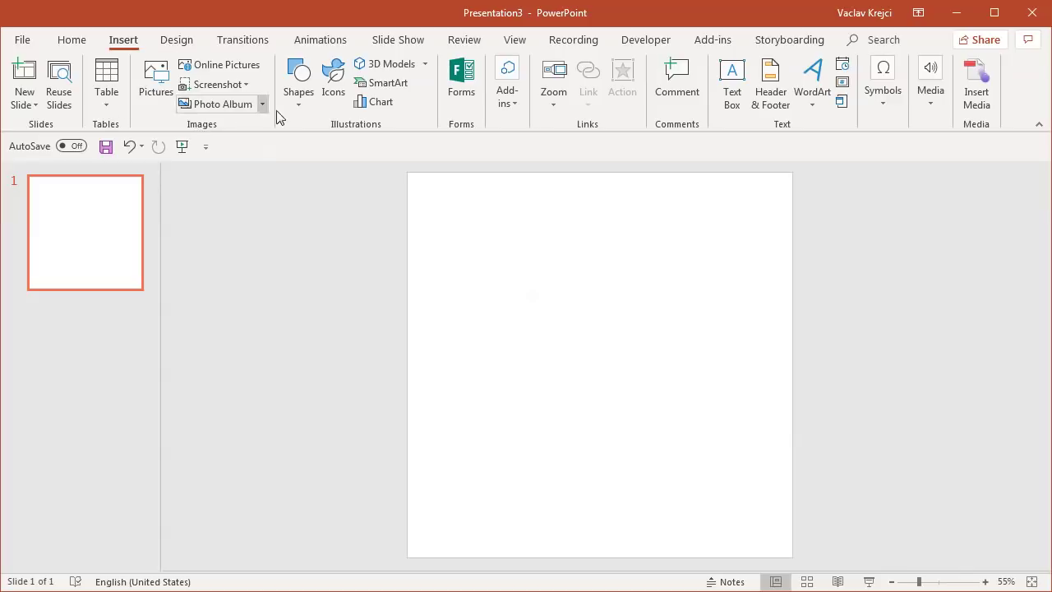
pyautogui.click(294, 104)
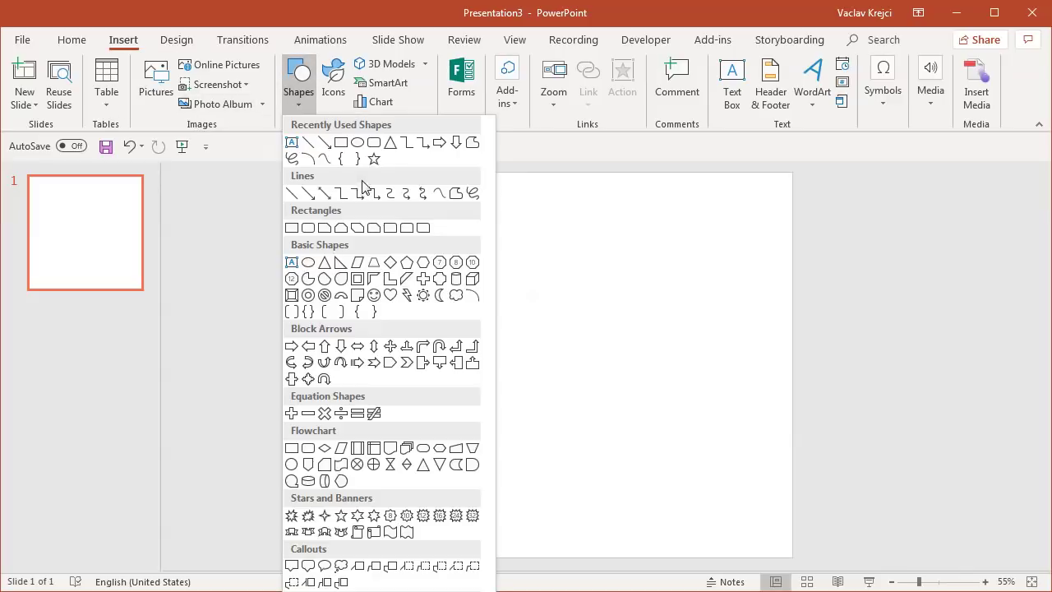
pyautogui.click(349, 149)
pyautogui.moveTo(523, 293); pyautogui.dragTo(653, 421)
# Step: Set the rectangle's size to 3 × 3 inches in Format Shape
pyautogui.rightClick(605, 301)
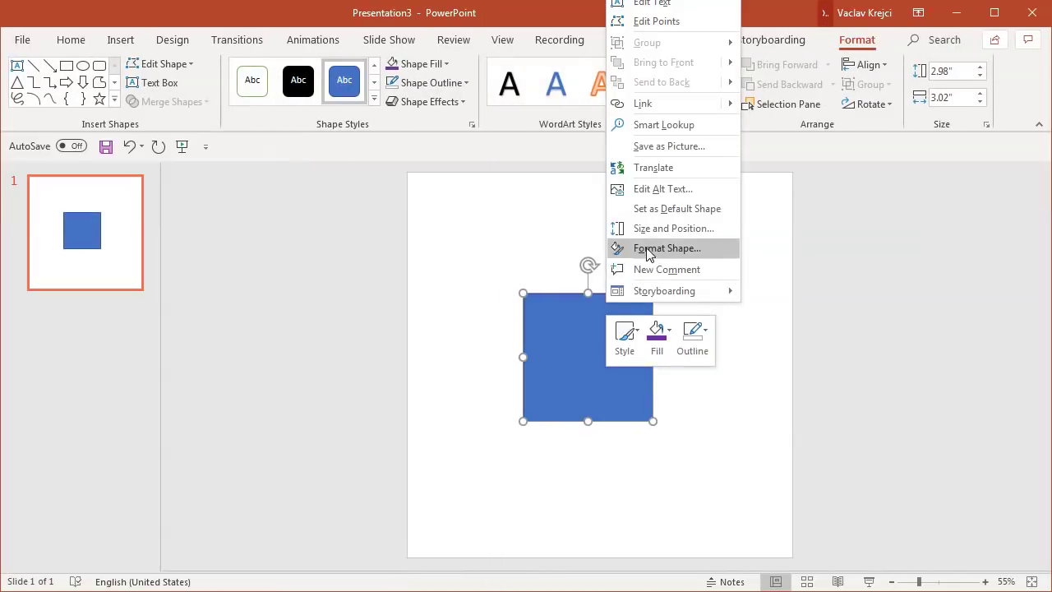
pyautogui.click(618, 248)
pyautogui.click(880, 240)
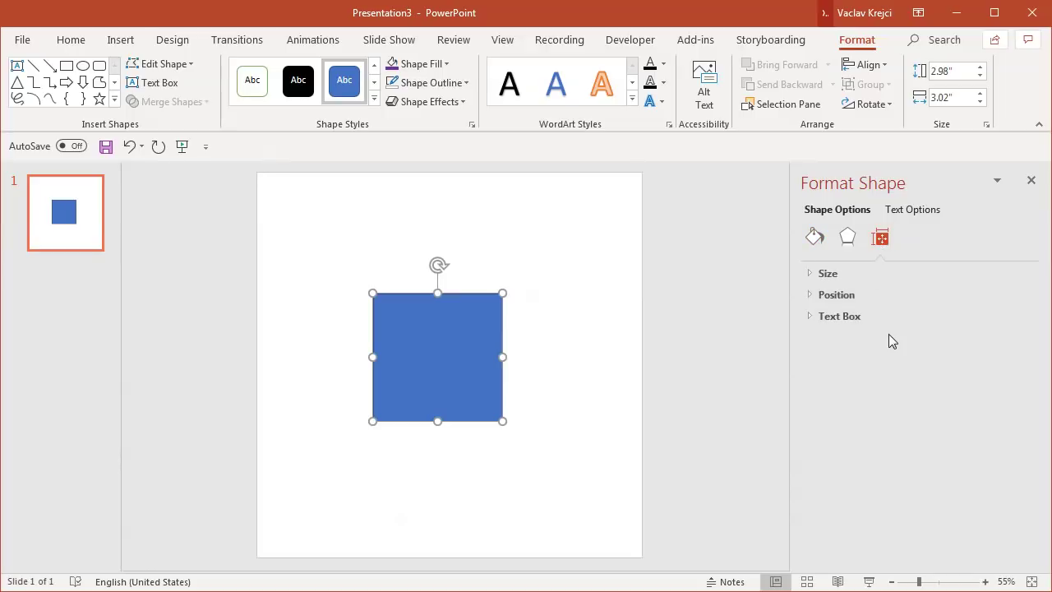
pyautogui.click(847, 275)
pyautogui.moveTo(994, 293); pyautogui.dragTo(952, 296)
pyautogui.write('3')
pyautogui.press('Tab')
pyautogui.write('3')
pyautogui.press('Return')
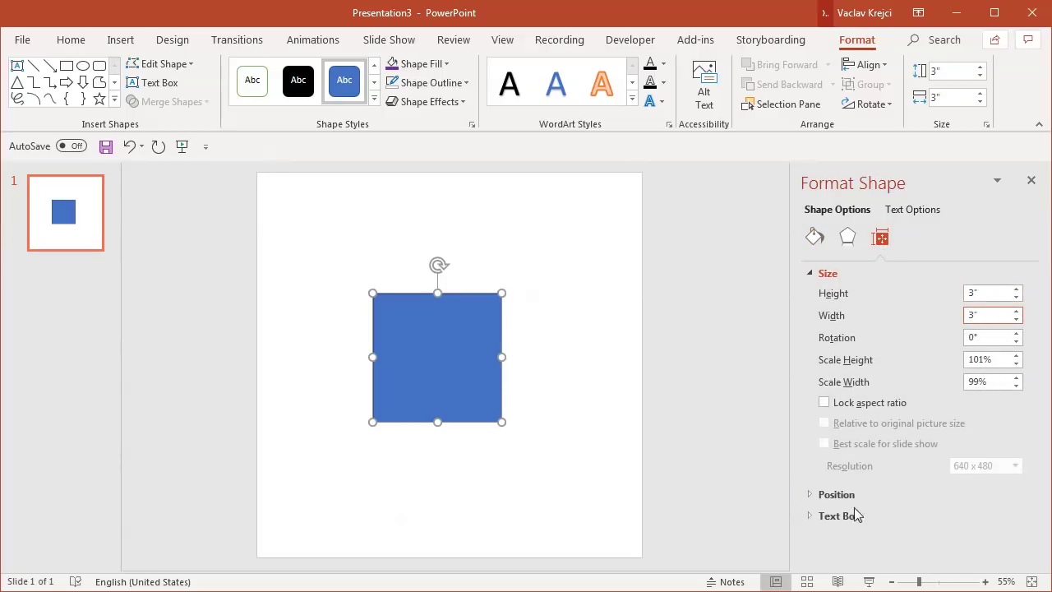
# Step: Position the square 3 inches from the left and 3 inches from the top
pyautogui.click(831, 494)
pyautogui.moveTo(992, 452); pyautogui.dragTo(939, 455)
pyautogui.write('3')
pyautogui.press('Return')
pyautogui.moveTo(997, 501); pyautogui.dragTo(952, 500)
pyautogui.write('3')
pyautogui.press('Return')
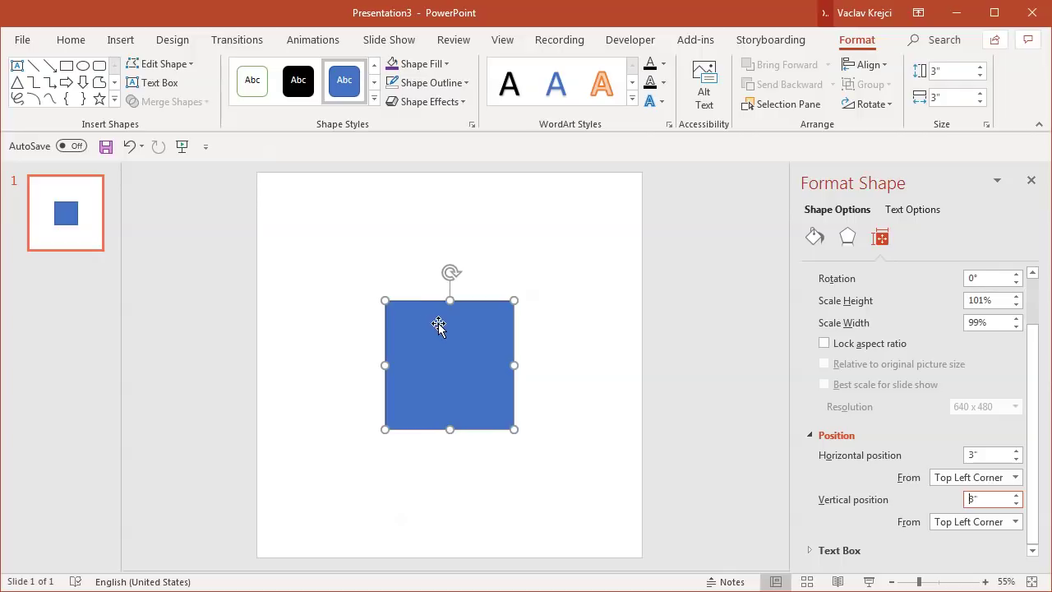
# Step: Give the square a purple fill with no outline, then drop a slide zoom of the slide onto itself
pyautogui.click(432, 82)
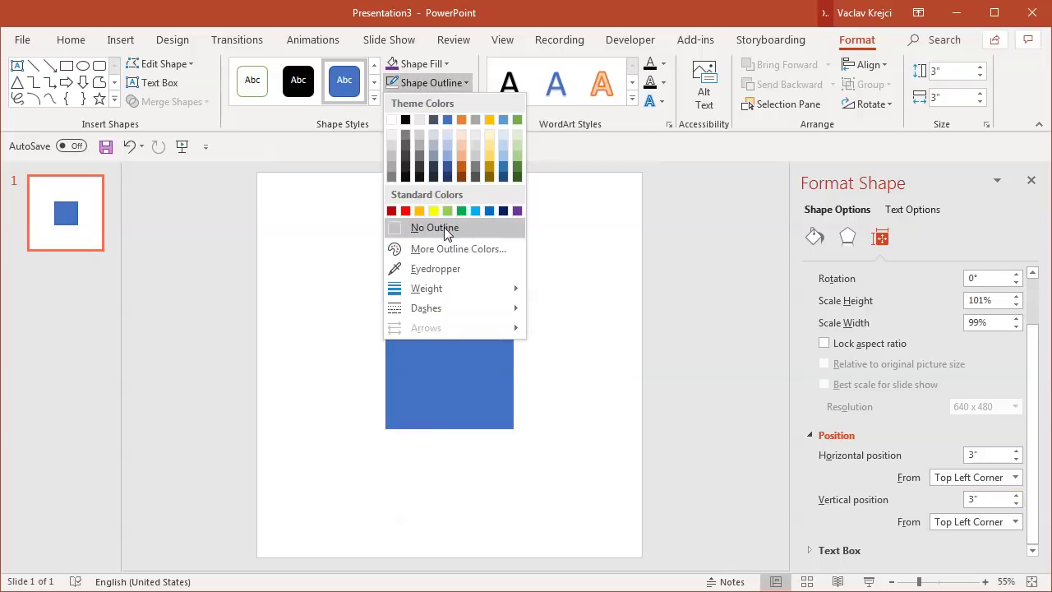
pyautogui.click(444, 227)
pyautogui.click(421, 63)
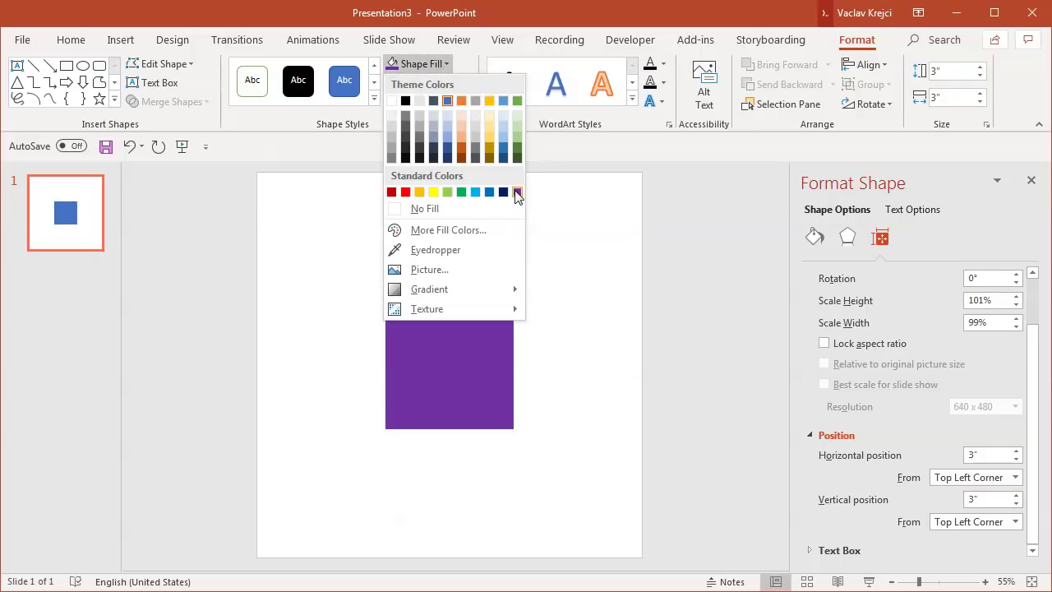
pyautogui.click(517, 192)
pyautogui.click(553, 332)
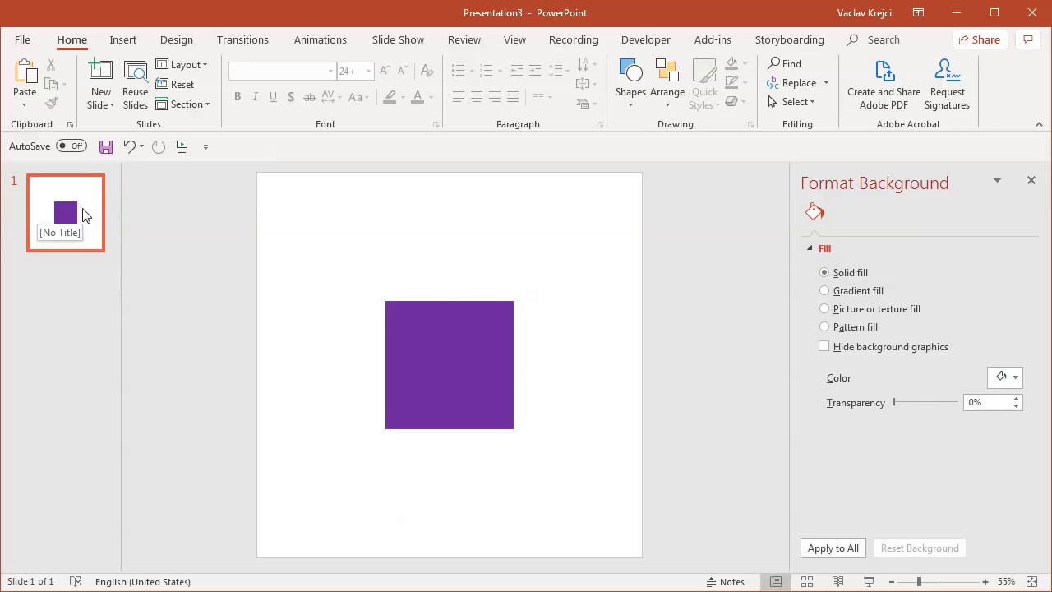
pyautogui.moveTo(87, 209); pyautogui.dragTo(351, 243)
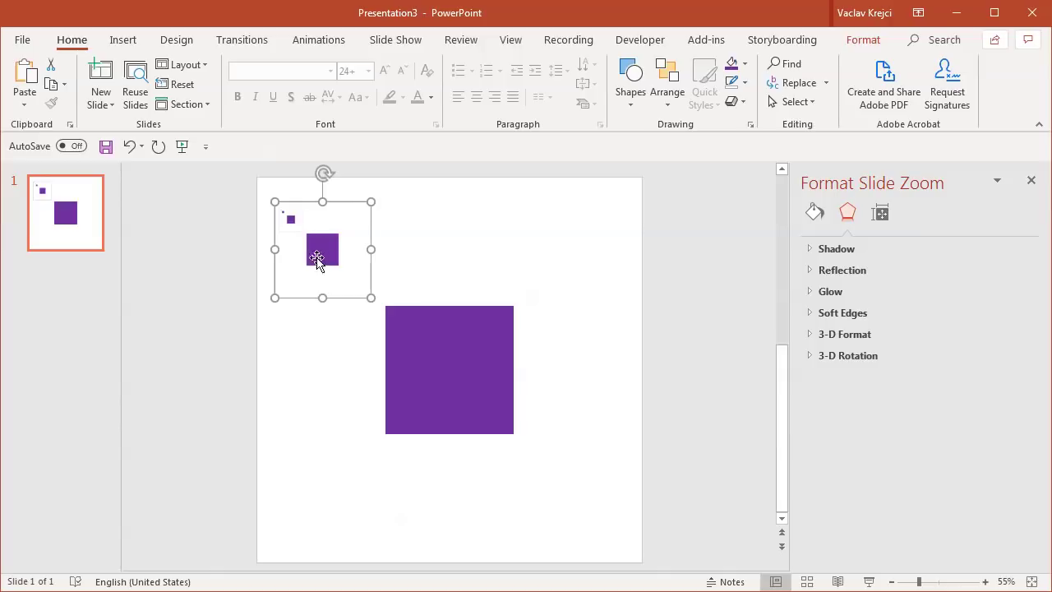
# Step: Fit the slide zoom into the top-left 3-inch cell and copy it into the surrounding outer cells
pyautogui.moveTo(304, 234); pyautogui.dragTo(286, 209)
pyautogui.moveTo(359, 275); pyautogui.dragTo(382, 298)
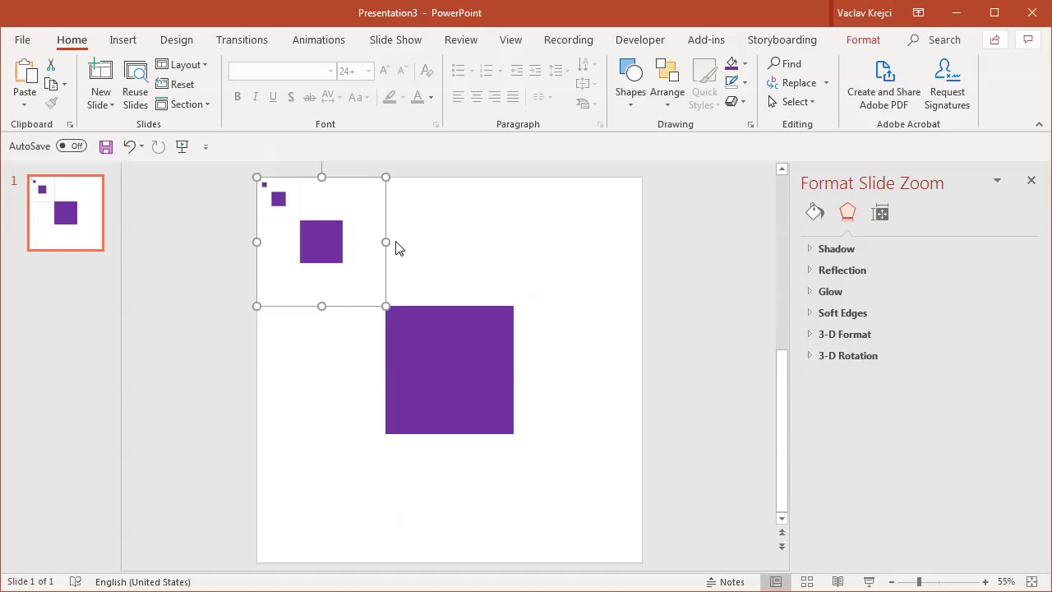
pyautogui.moveTo(343, 247); pyautogui.dragTo(573, 250)
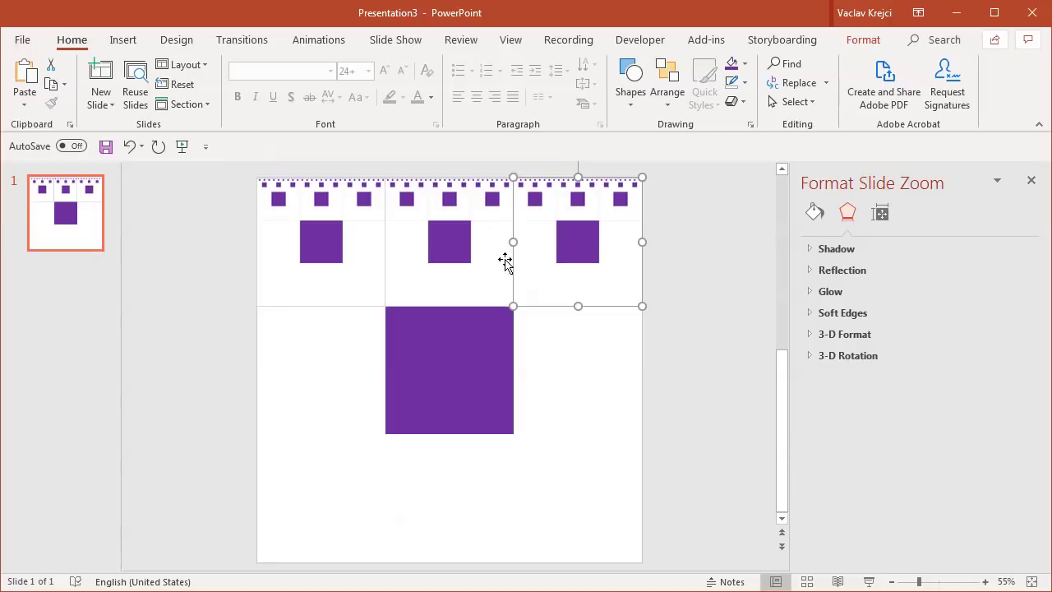
pyautogui.moveTo(549, 263); pyautogui.dragTo(355, 363)
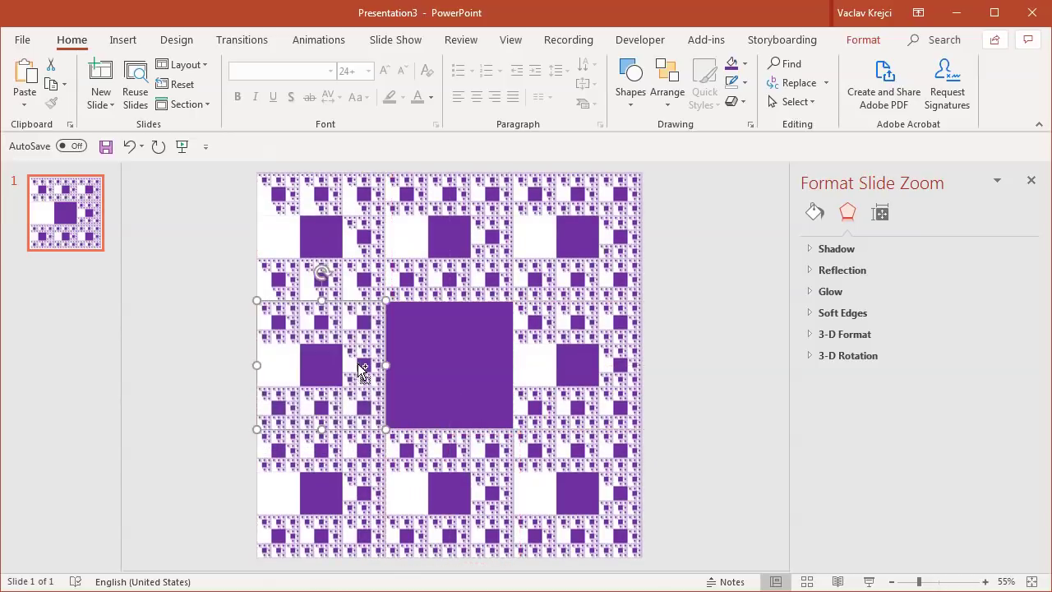
pyautogui.click(648, 352)
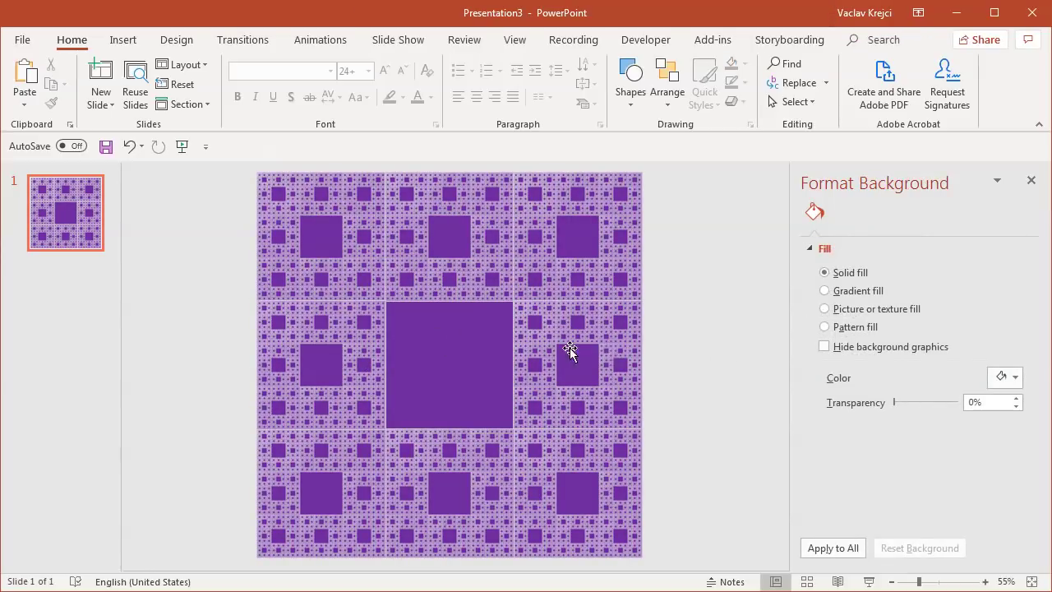
# Step: Select all eight outer slide zooms and set their Zoom Border to No Outline
pyautogui.click(351, 258)
pyautogui.keyDown('shift'); pyautogui.click(452, 261); pyautogui.keyUp('shift')
pyautogui.keyDown('shift'); pyautogui.click(555, 268); pyautogui.keyUp('shift')
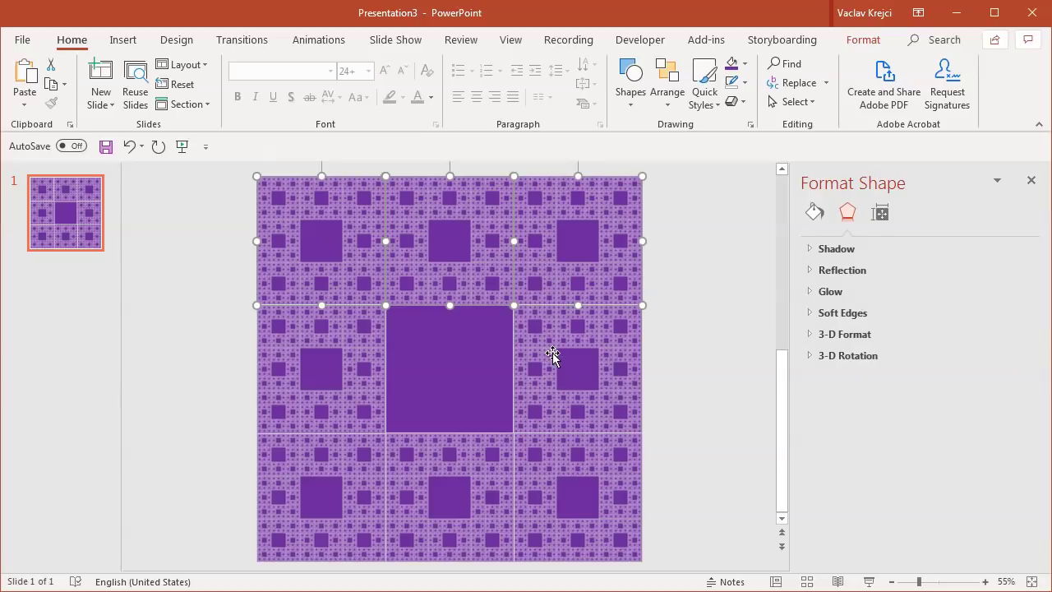
pyautogui.keyDown('shift'); pyautogui.click(553, 353); pyautogui.keyUp('shift')
pyautogui.keyDown('shift'); pyautogui.click(549, 469); pyautogui.keyUp('shift')
pyautogui.keyDown('shift'); pyautogui.click(437, 469); pyautogui.keyUp('shift')
pyautogui.keyDown('shift'); pyautogui.click(318, 469); pyautogui.keyUp('shift')
pyautogui.keyDown('shift'); pyautogui.click(315, 358); pyautogui.keyUp('shift')
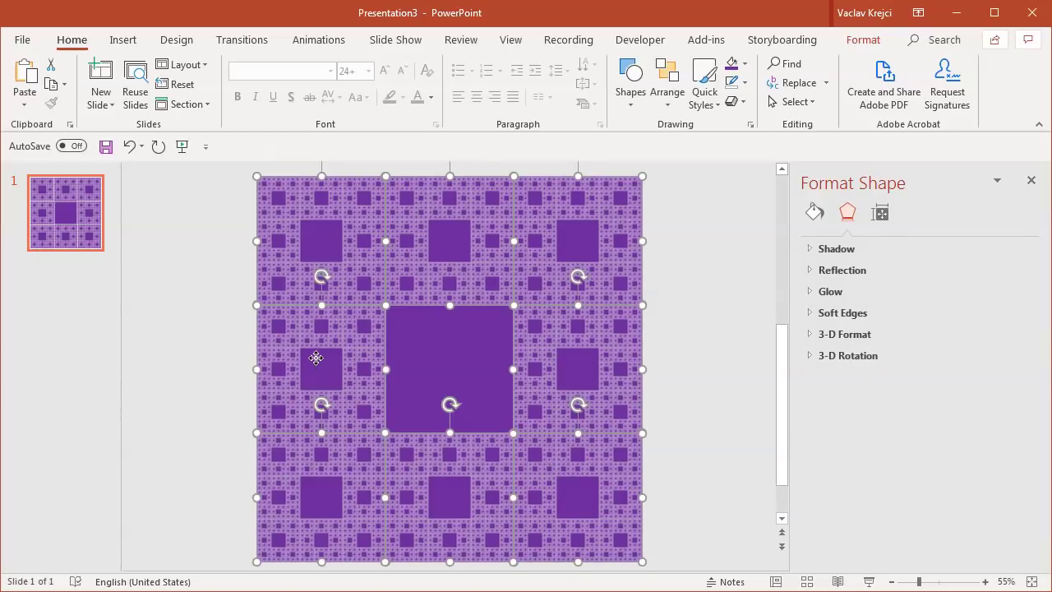
pyautogui.click(863, 40)
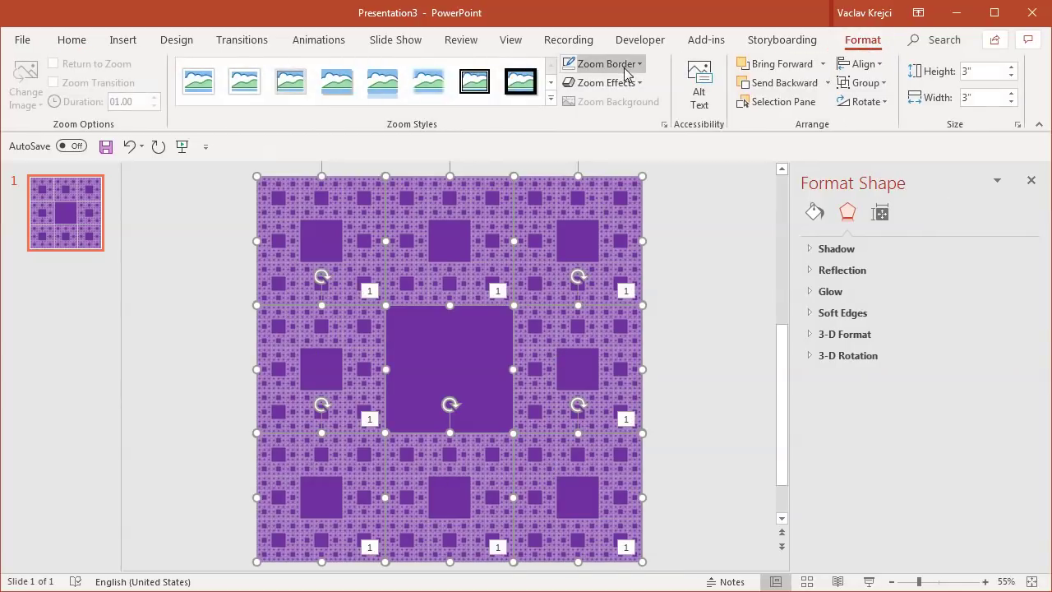
pyautogui.click(627, 73)
pyautogui.click(629, 209)
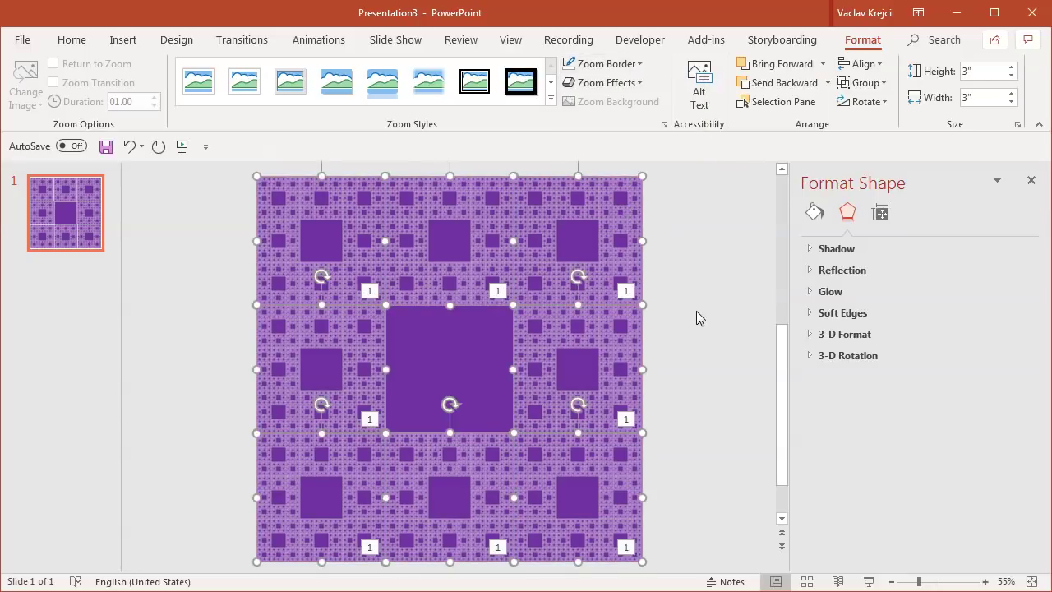
pyautogui.click(696, 311)
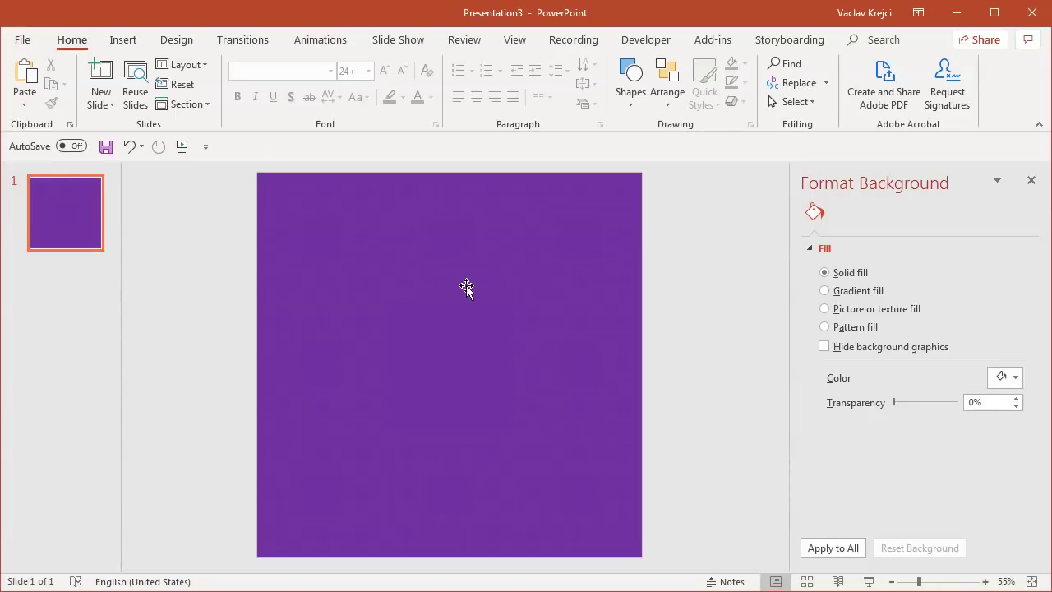
# Step: Zoom in close on the uniformly purple slide
pyautogui.click(955, 582)
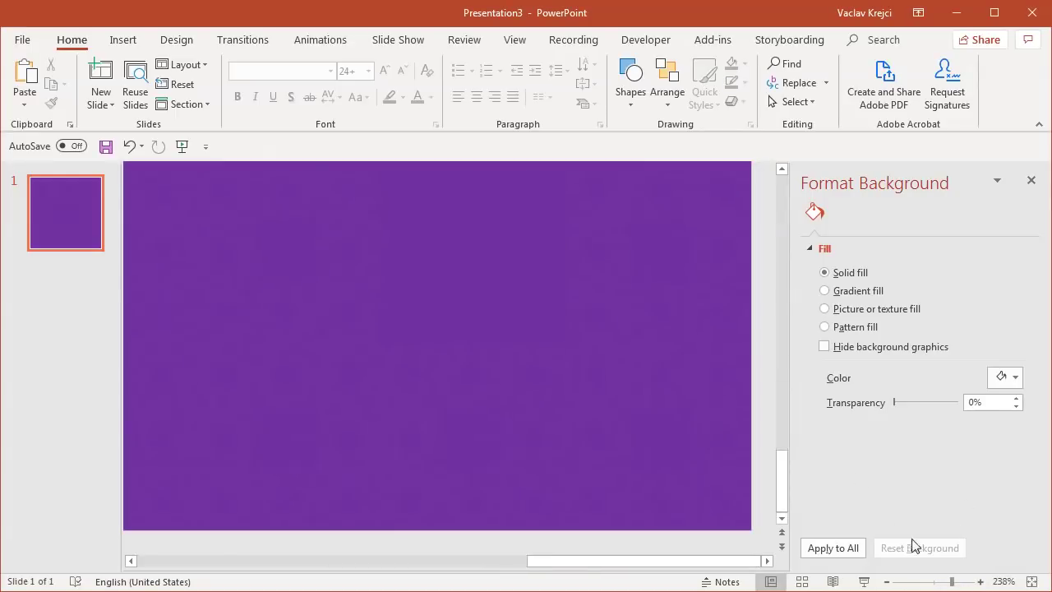
pyautogui.moveTo(956, 582); pyautogui.dragTo(963, 582)
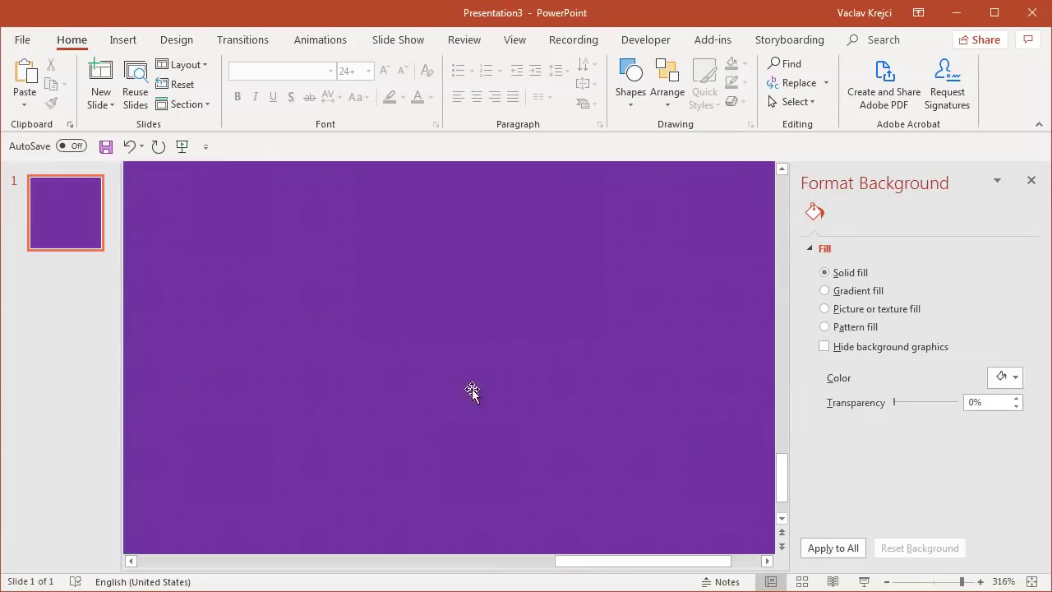
pyautogui.moveTo(938, 583); pyautogui.dragTo(909, 583)
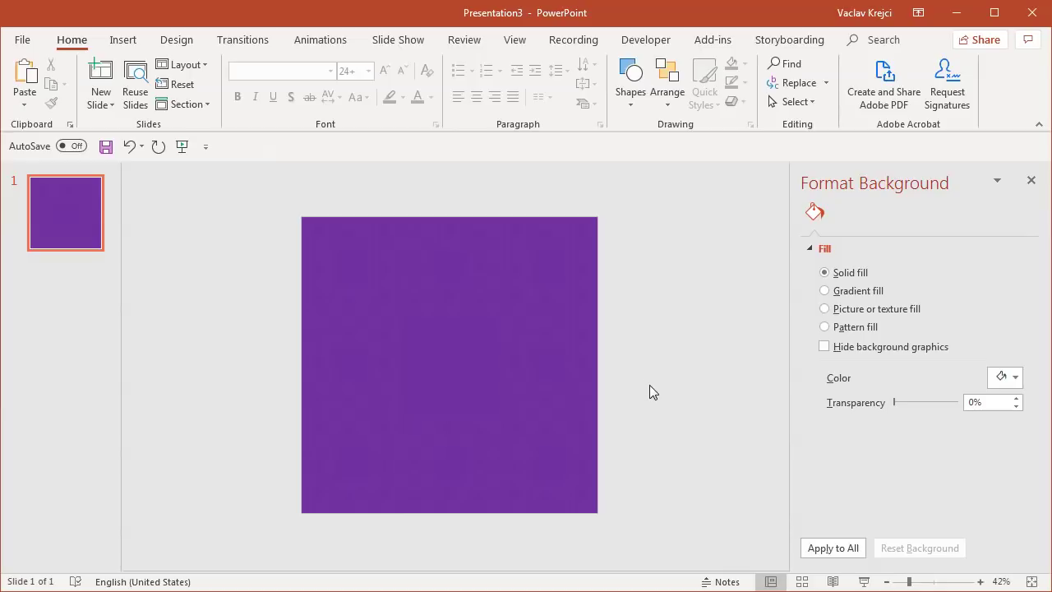
pyautogui.click(452, 355)
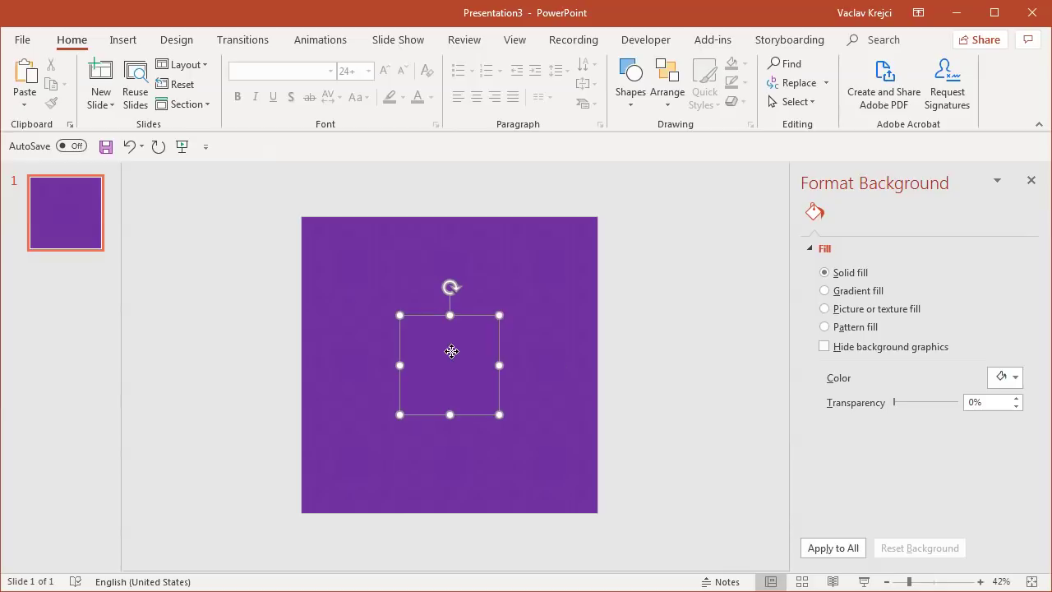
# Step: Add a new blank second slide from the slide list
pyautogui.moveTo(920, 585); pyautogui.dragTo(913, 583)
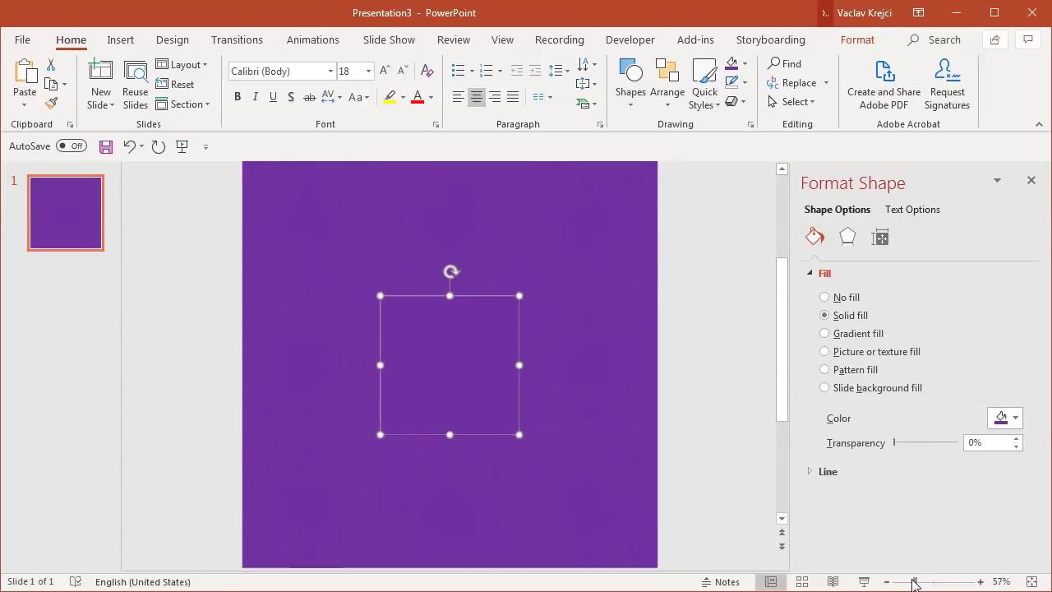
pyautogui.rightClick(33, 317)
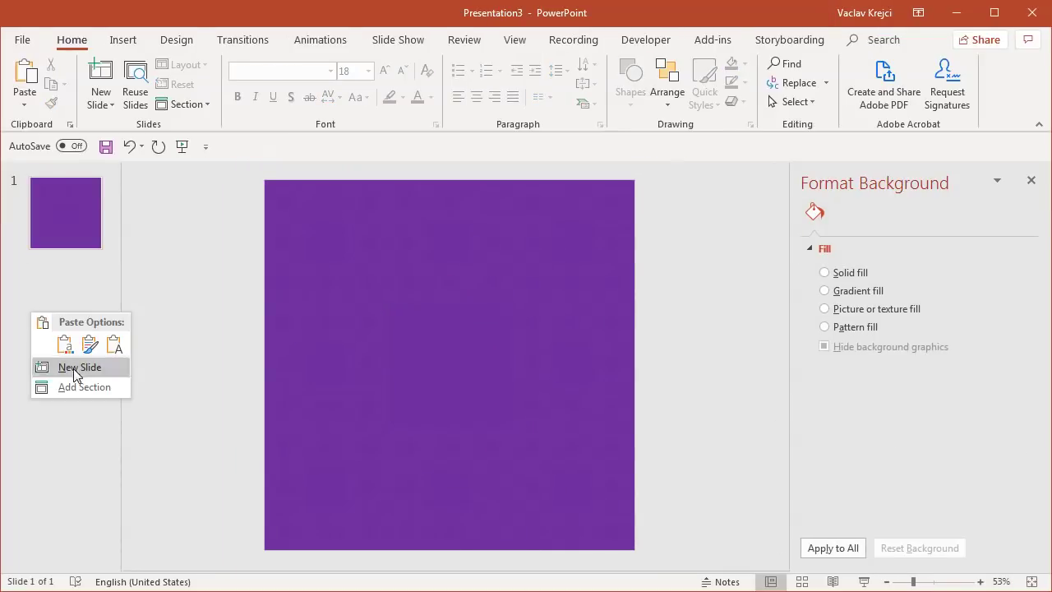
pyautogui.click(51, 366)
# Step: Back on slide 1, fill the central square white
pyautogui.click(60, 222)
pyautogui.click(477, 370)
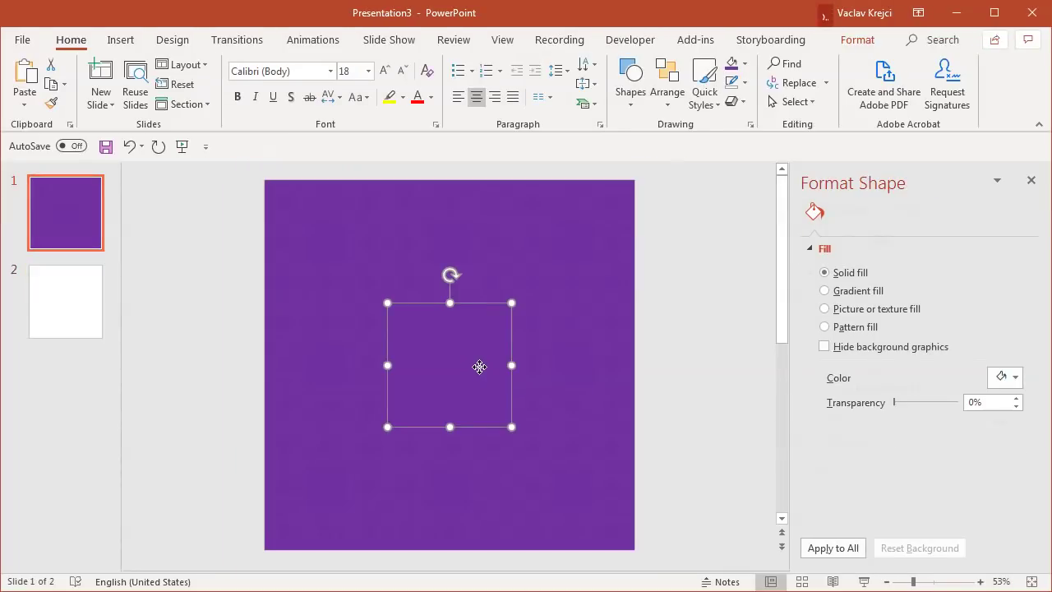
pyautogui.click(1003, 418)
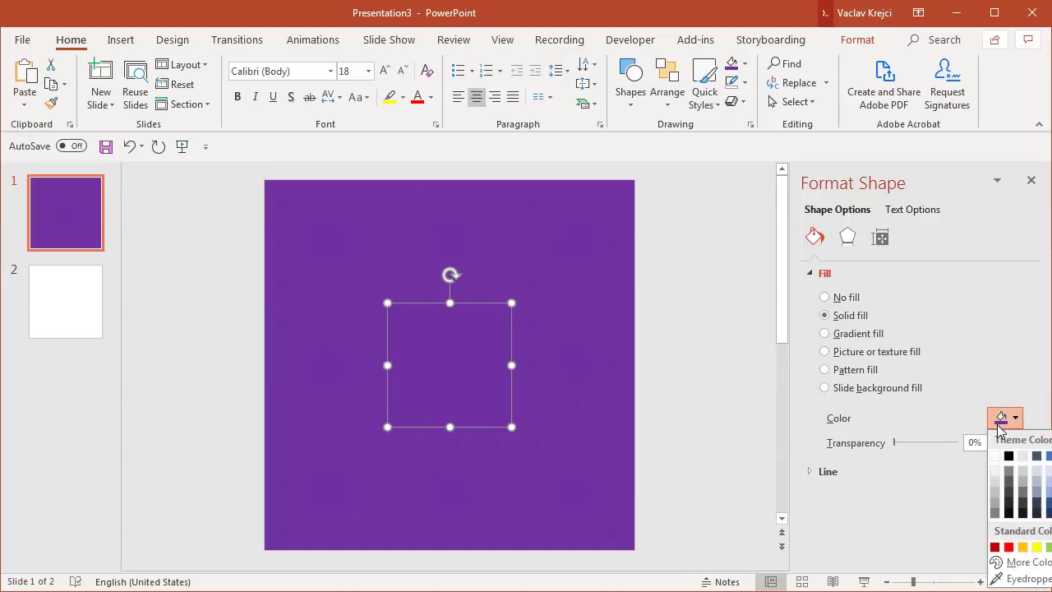
pyautogui.click(1002, 460)
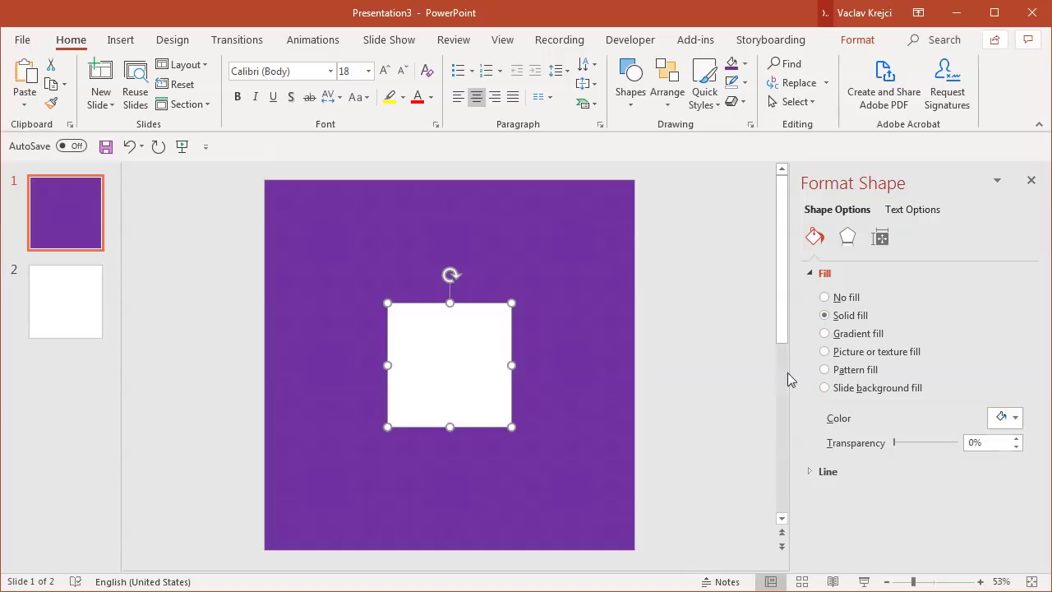
# Step: Toggle between slide 2 and slide 1 twice to refresh the nested holes, then select the central square
pyautogui.click(60, 301)
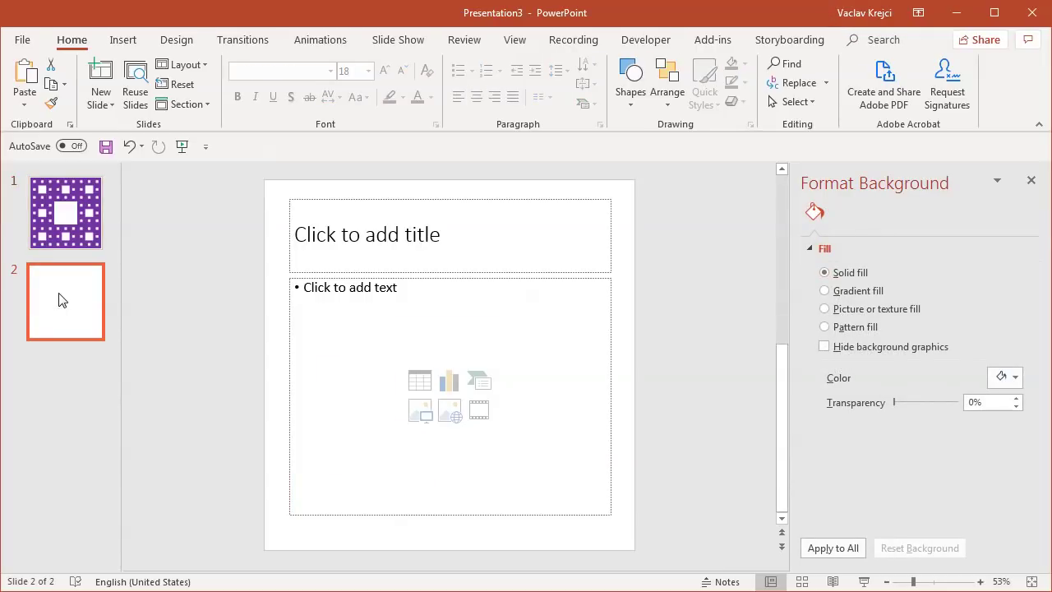
pyautogui.click(64, 228)
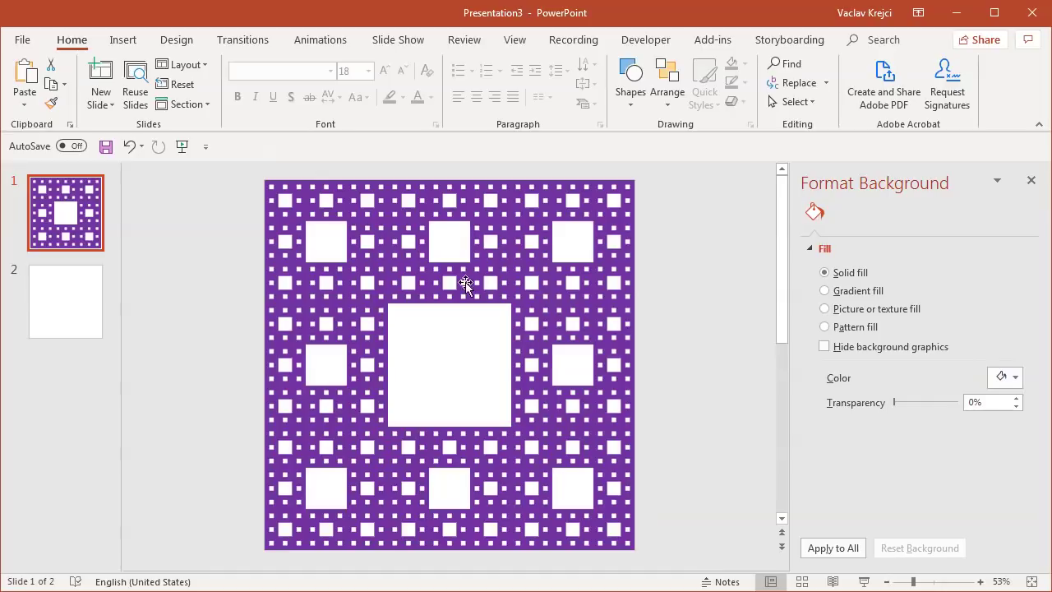
pyautogui.click(60, 300)
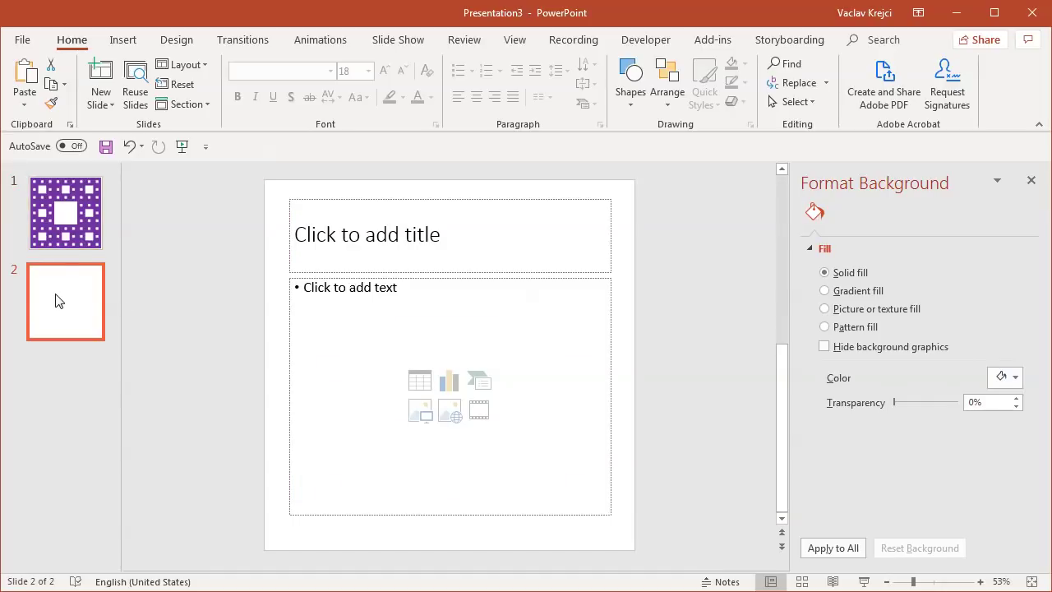
pyautogui.click(52, 222)
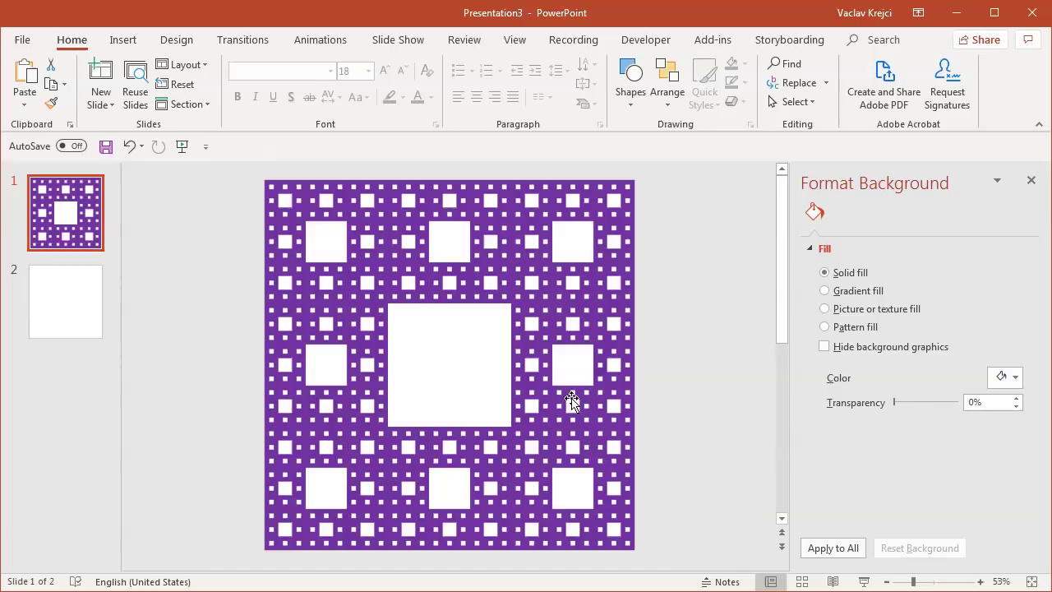
pyautogui.click(458, 363)
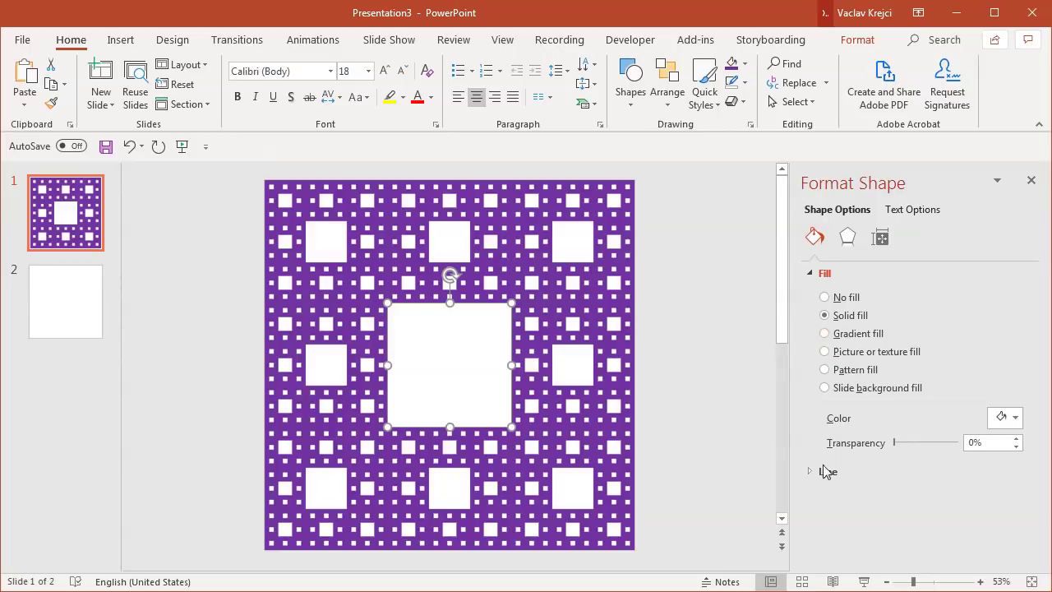
# Step: Set the central square's line to No line, then revisit slide 2 and slide 1 to refresh
pyautogui.click(843, 482)
pyautogui.click(846, 495)
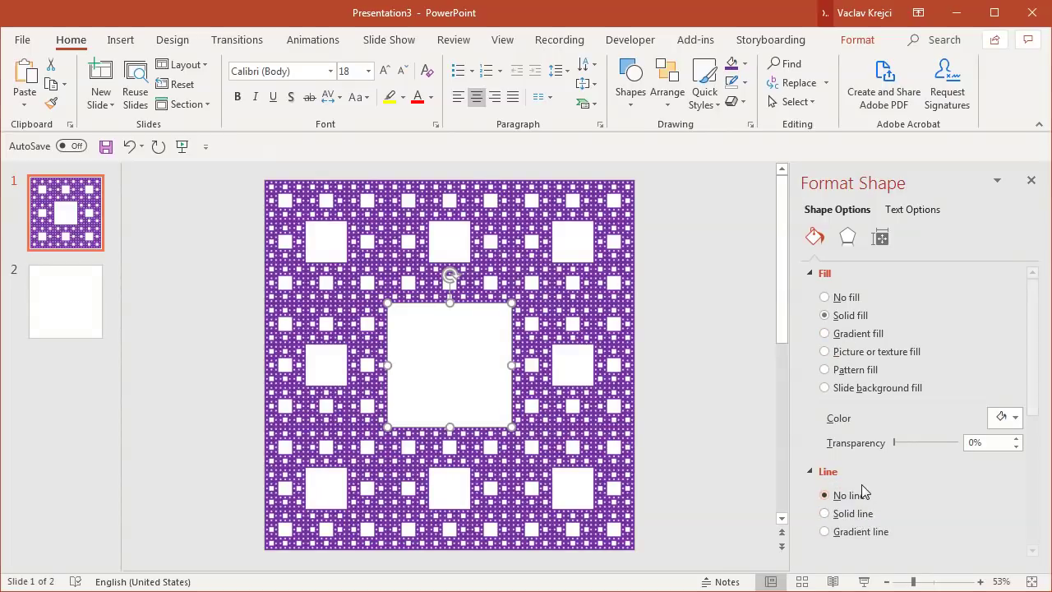
pyautogui.click(78, 294)
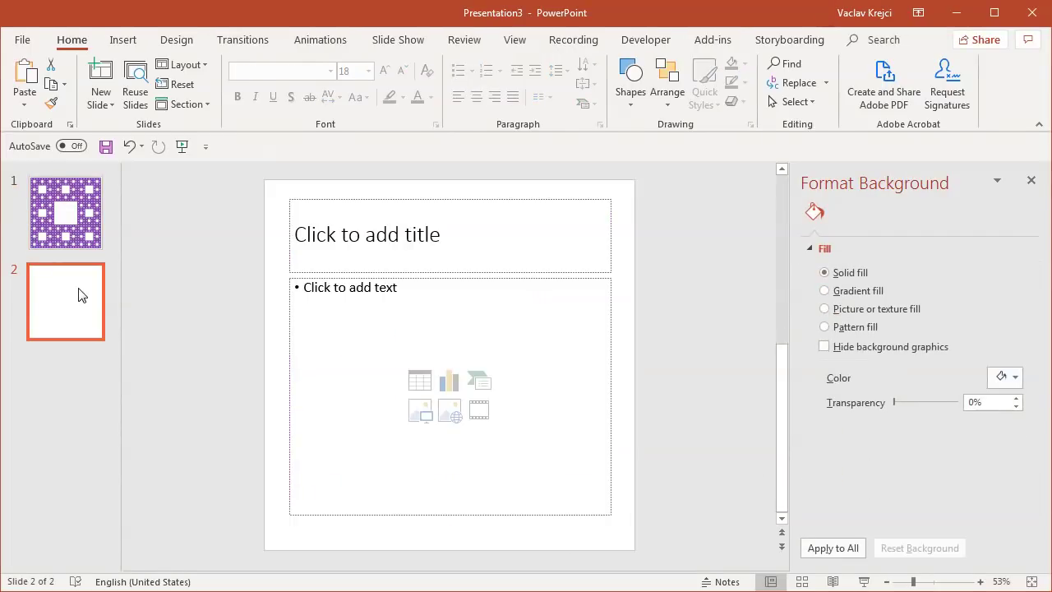
pyautogui.click(69, 215)
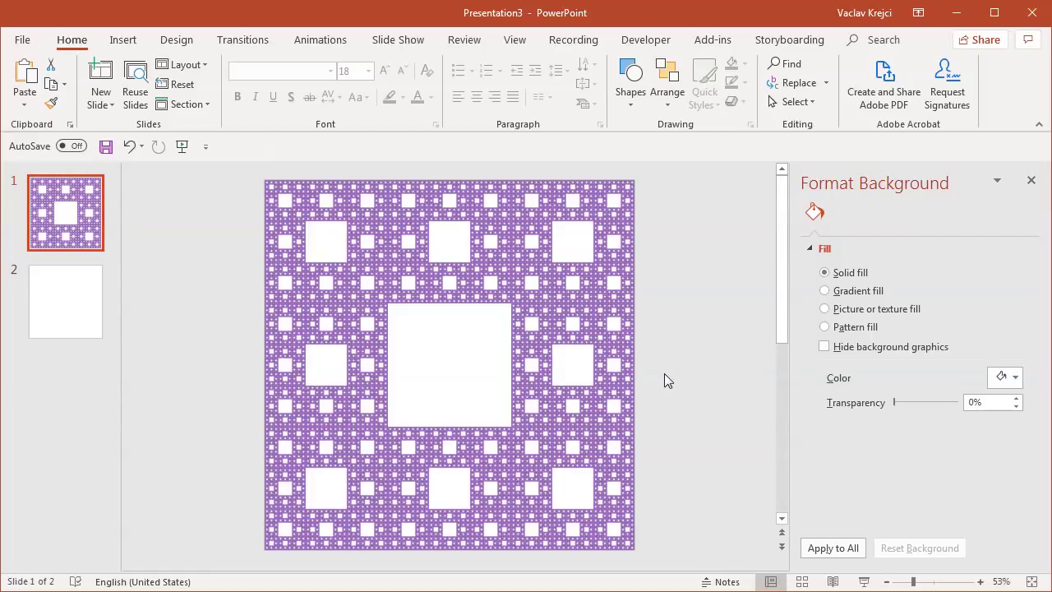
# Step: Zoom in to inspect the carpet's fine detail, zoom back out, then start a new blank presentation
pyautogui.click(936, 582)
pyautogui.click(959, 581)
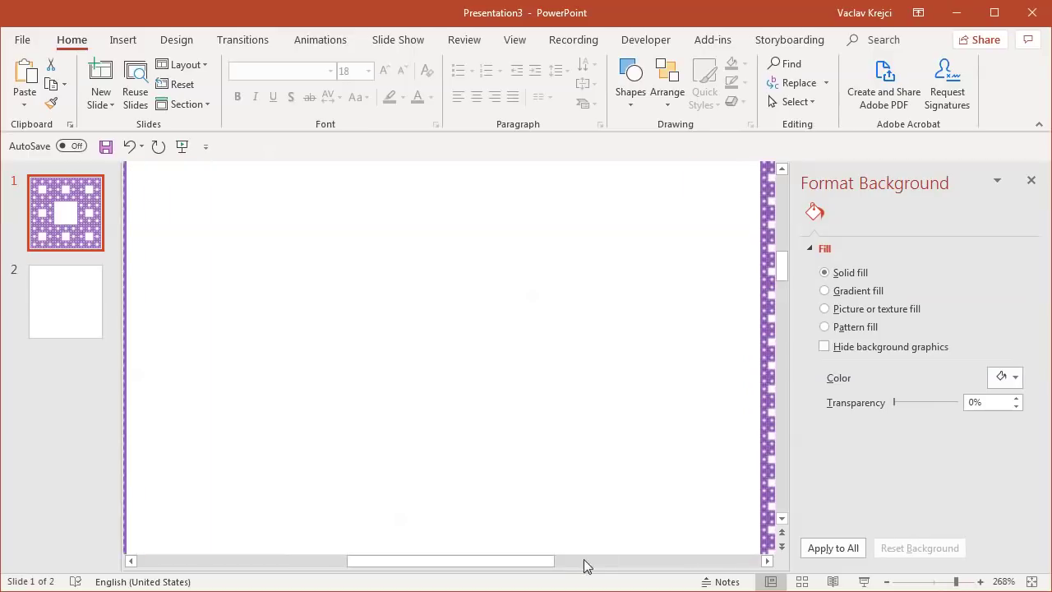
pyautogui.moveTo(531, 566); pyautogui.dragTo(688, 566)
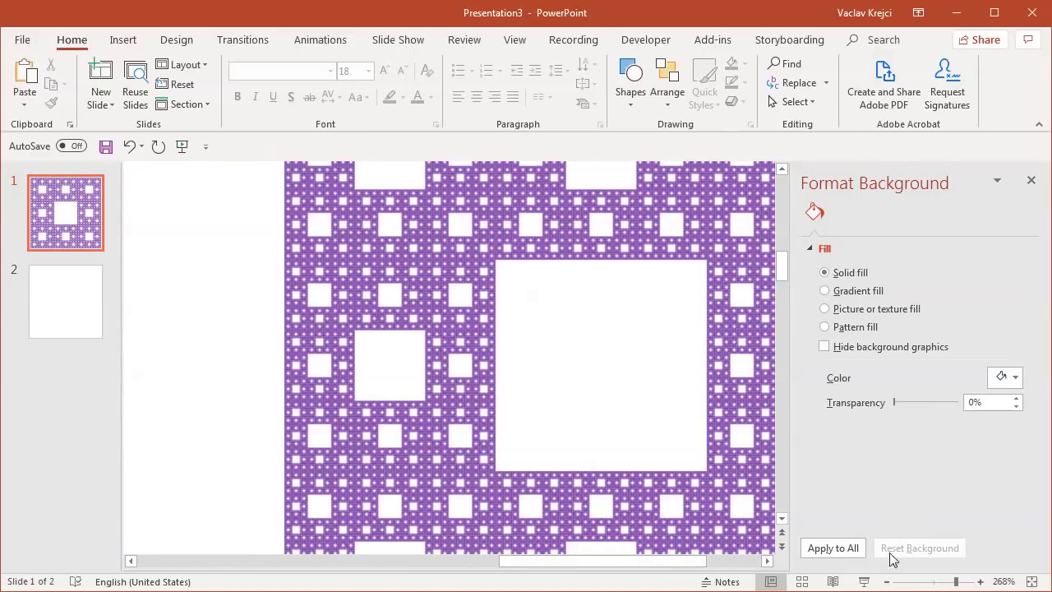
pyautogui.click(932, 582)
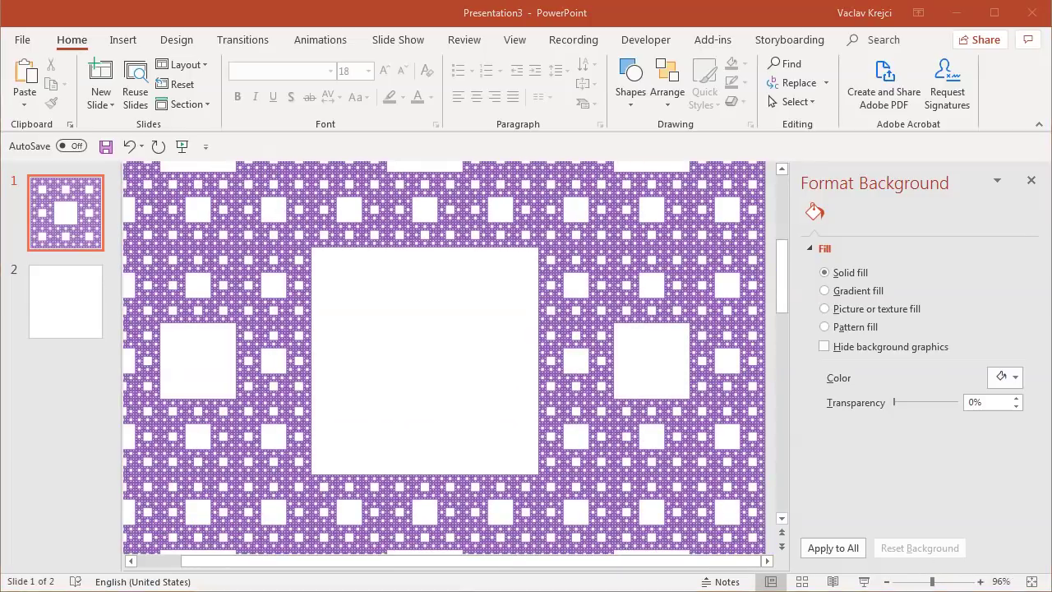
pyautogui.moveTo(929, 582); pyautogui.dragTo(907, 584)
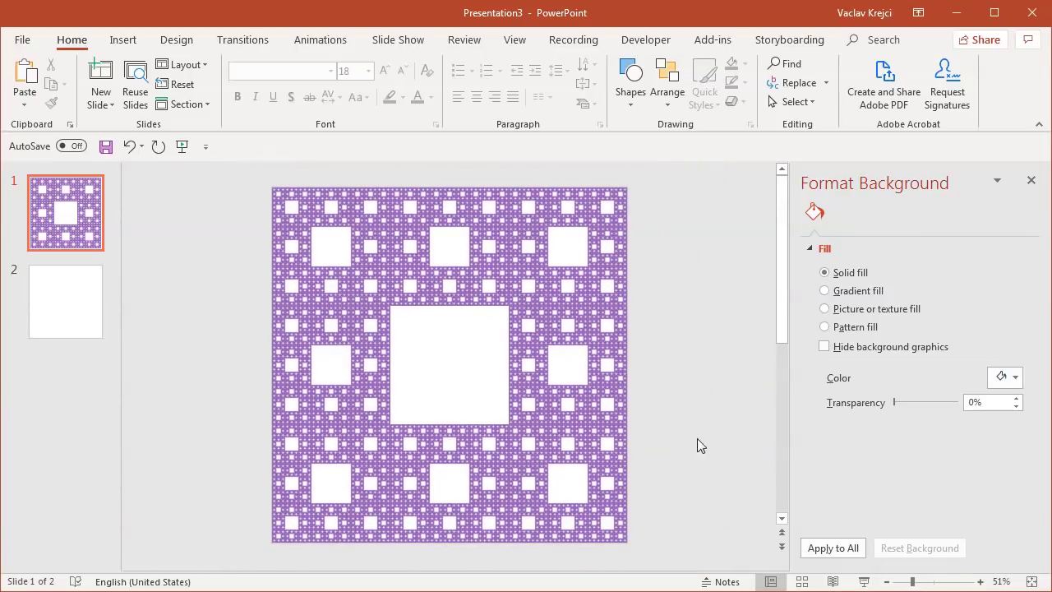
pyautogui.hotkey('ctrl', 'n')
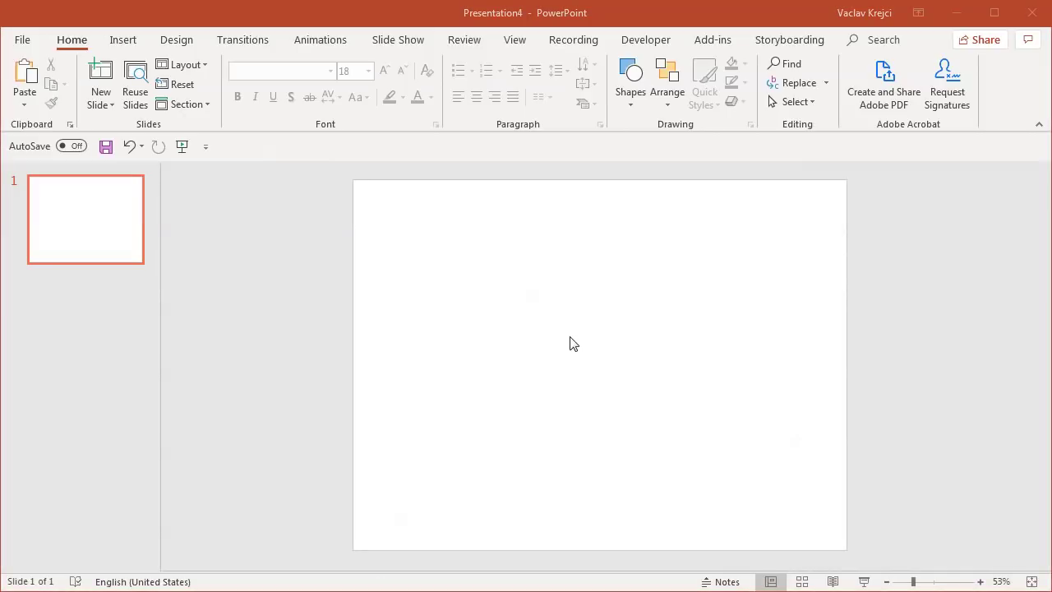
# Step: Set the new slide to a custom 12 × 10.4 inch size, fitting content to it
pyautogui.click(127, 39)
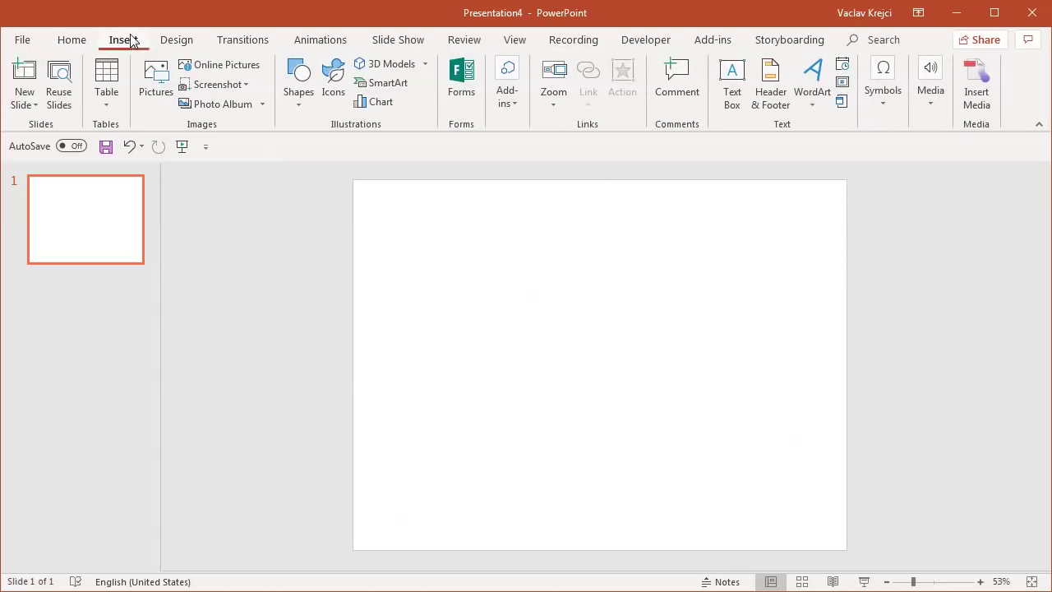
pyautogui.click(175, 41)
pyautogui.click(849, 91)
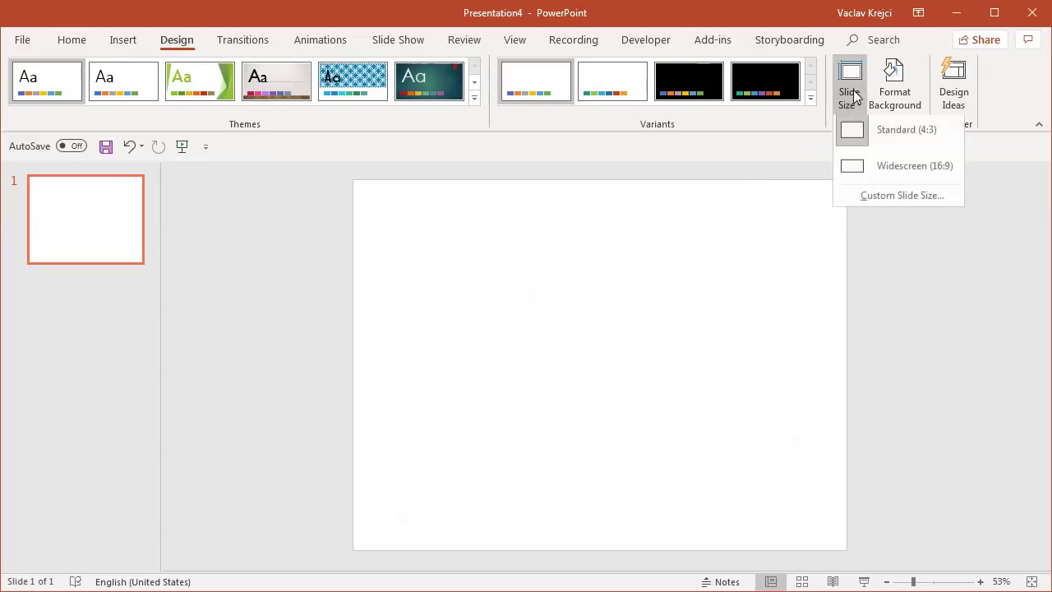
pyautogui.click(893, 198)
pyautogui.press('Tab')
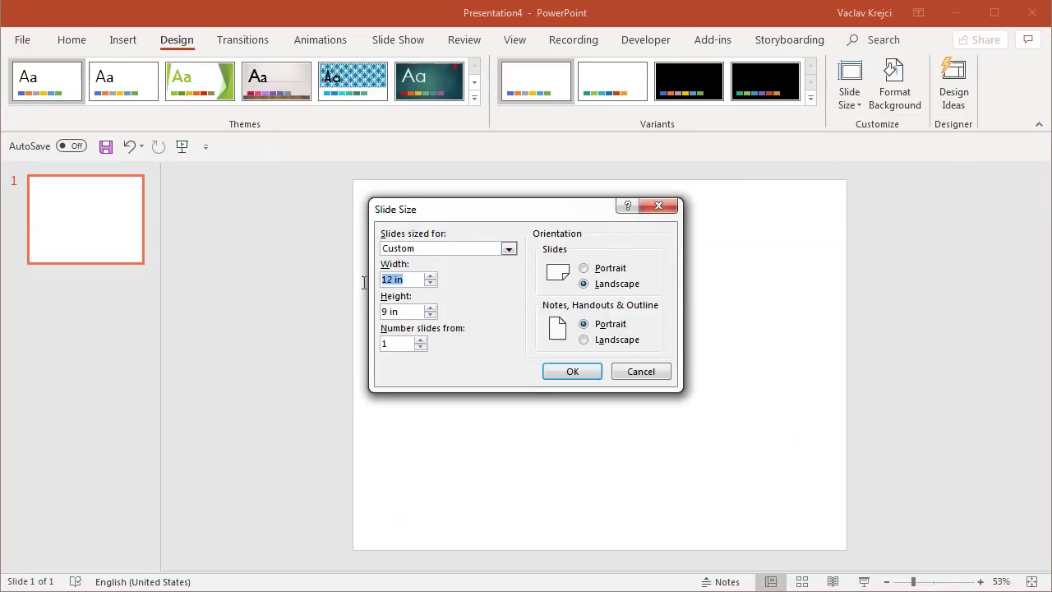
pyautogui.press('Tab')
pyautogui.click(573, 372)
pyautogui.click(559, 411)
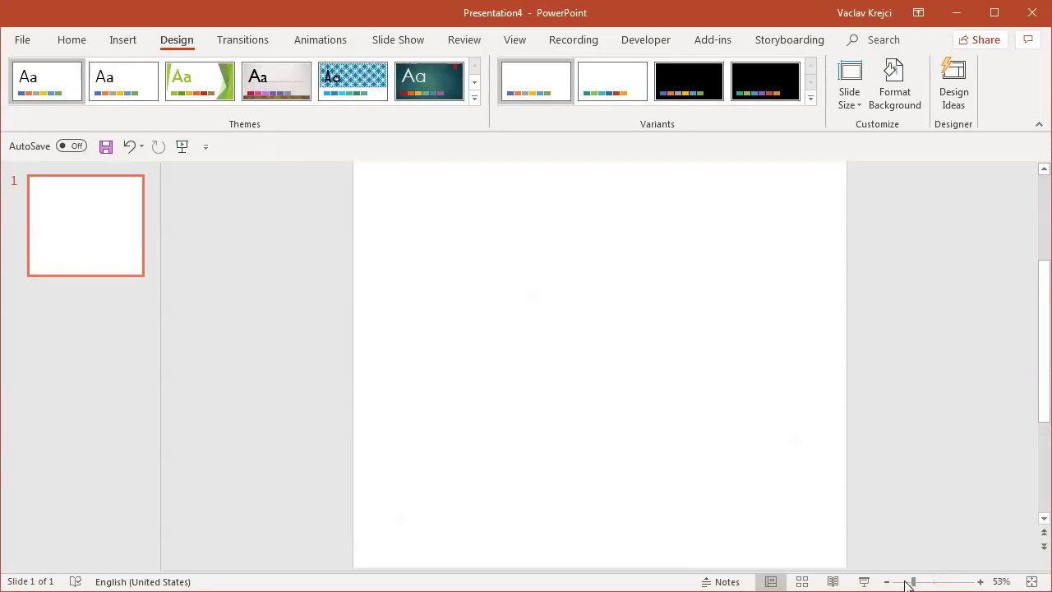
pyautogui.click(136, 38)
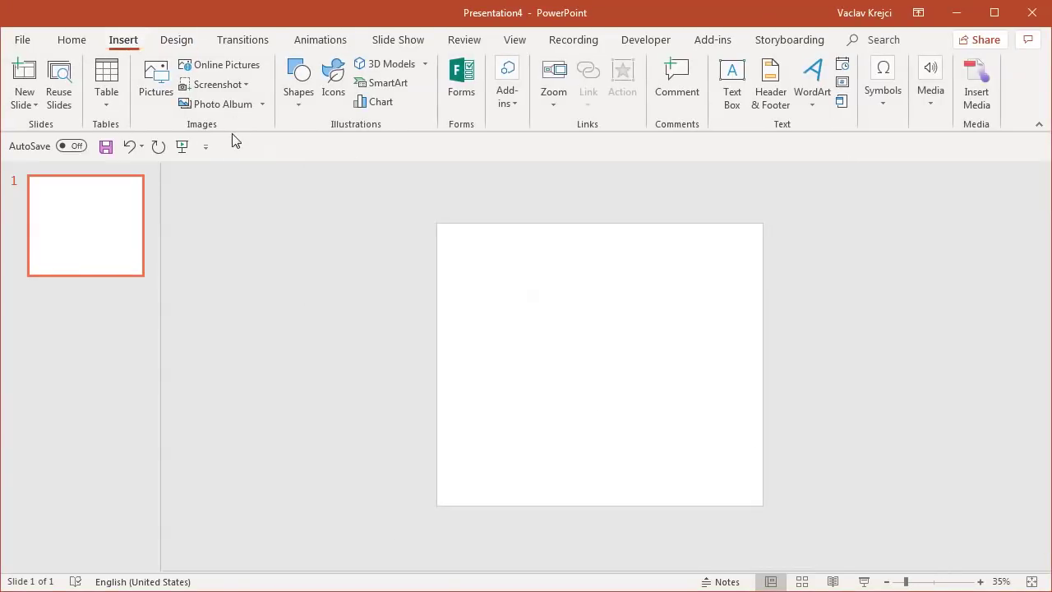
# Step: Draw an isosceles triangle spanning the whole slide and open its Format Shape settings
pyautogui.click(290, 97)
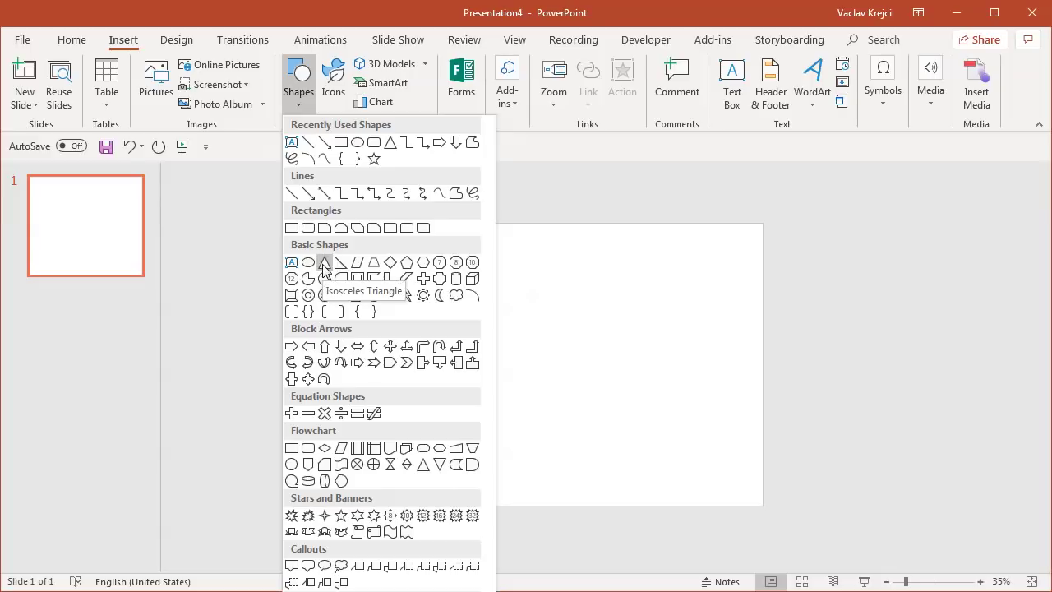
pyautogui.click(325, 263)
pyautogui.moveTo(435, 233)
pyautogui.mouseDown()
pyautogui.moveTo(728, 434)
pyautogui.moveTo(763, 505)
pyautogui.mouseUp()
pyautogui.rightClick(623, 299)
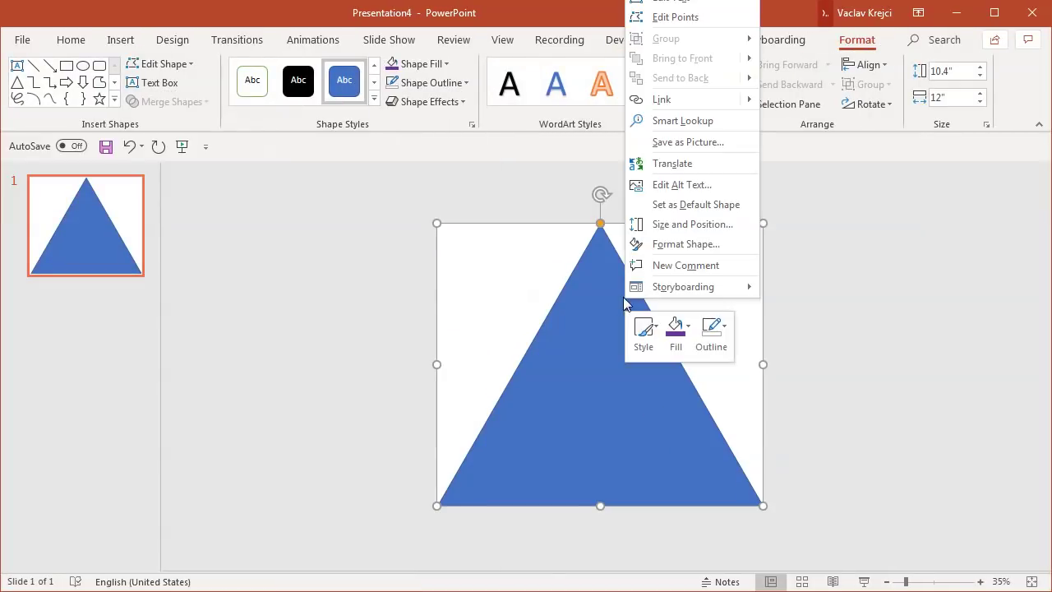
pyautogui.click(693, 246)
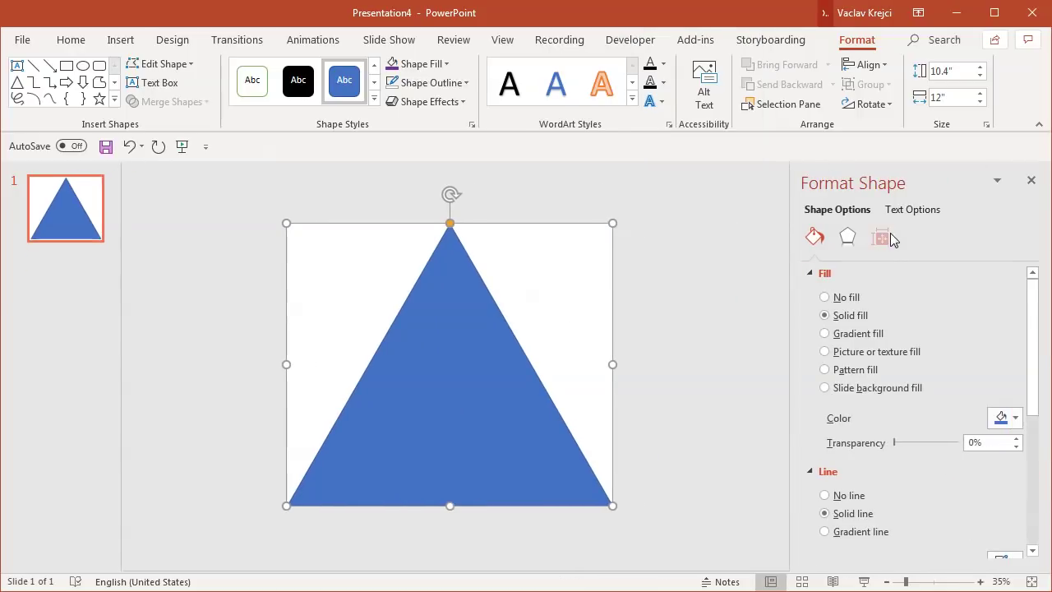
# Step: Adjust the triangle's size and set its horizontal and vertical positions to 0
pyautogui.click(881, 238)
pyautogui.moveTo(999, 292); pyautogui.dragTo(929, 308)
pyautogui.write('1')
pyautogui.click(991, 315)
pyautogui.press('Home')
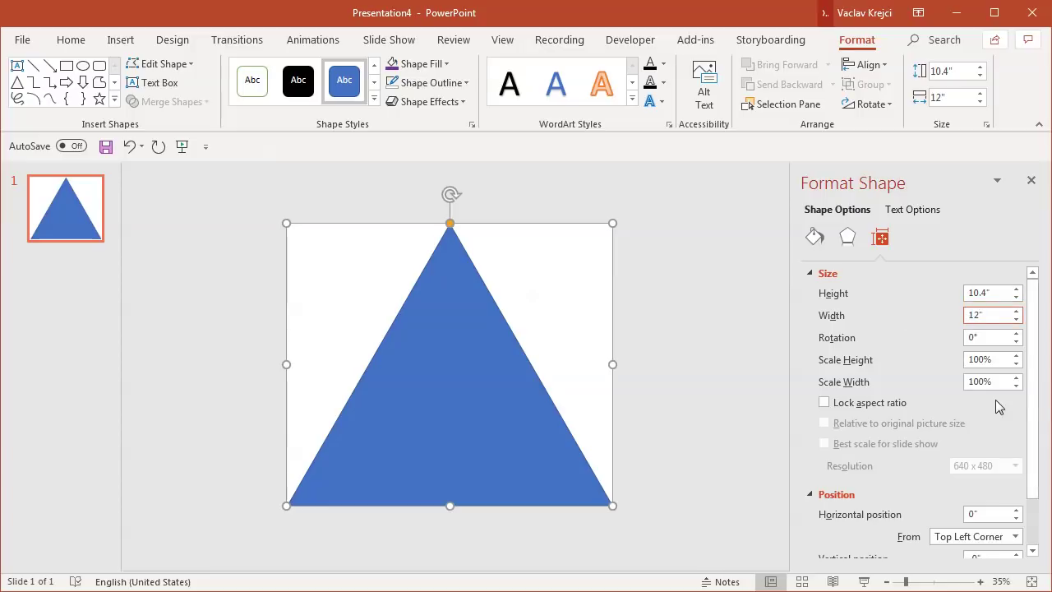
pyautogui.scroll(-1, 1019, 411)
pyautogui.click(986, 499)
pyautogui.click(969, 455)
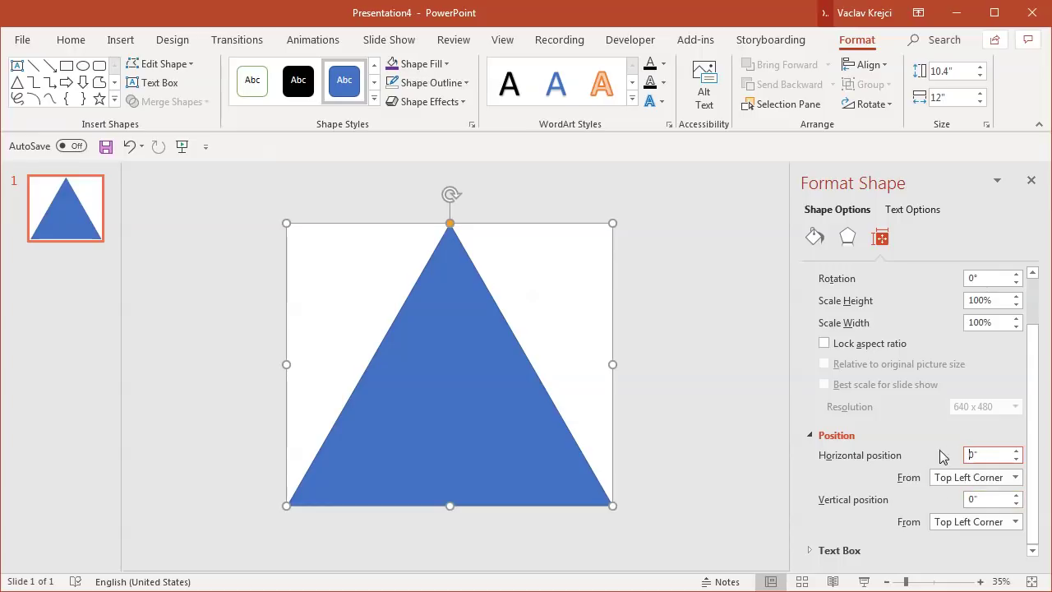
# Step: Fill the triangle purple and drop a Slide Zoom of the slide onto it
pyautogui.click(451, 82)
pyautogui.click(444, 80)
pyautogui.click(427, 64)
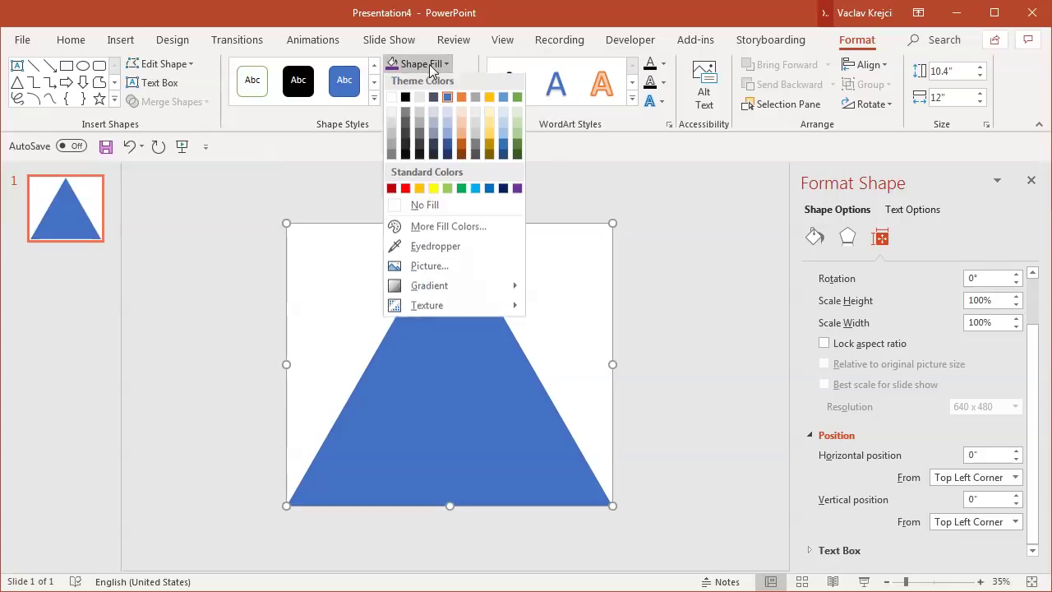
pyautogui.click(516, 194)
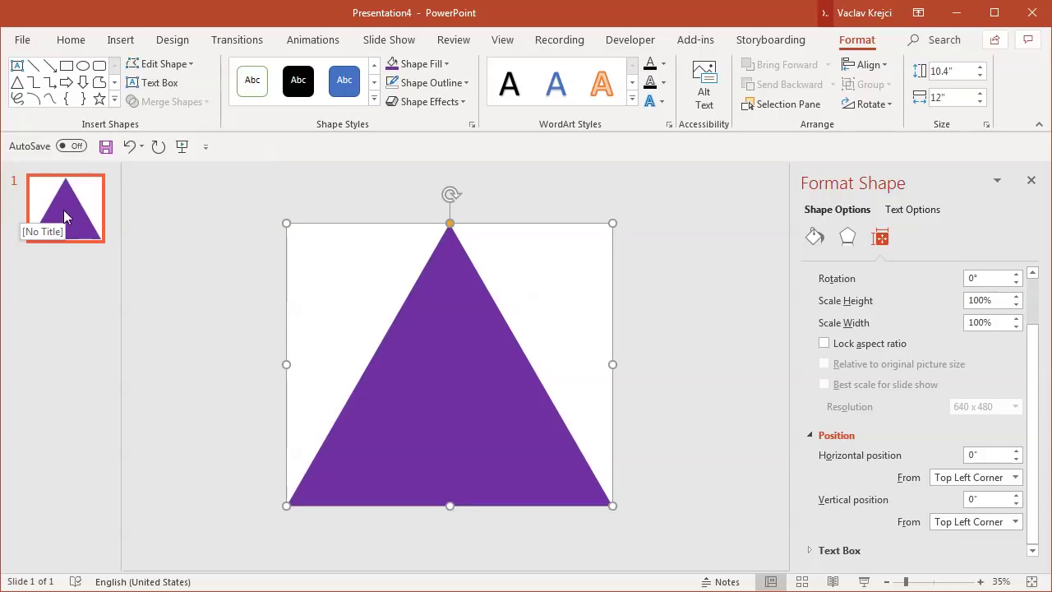
pyautogui.moveTo(65, 210); pyautogui.dragTo(436, 321)
pyautogui.click(880, 213)
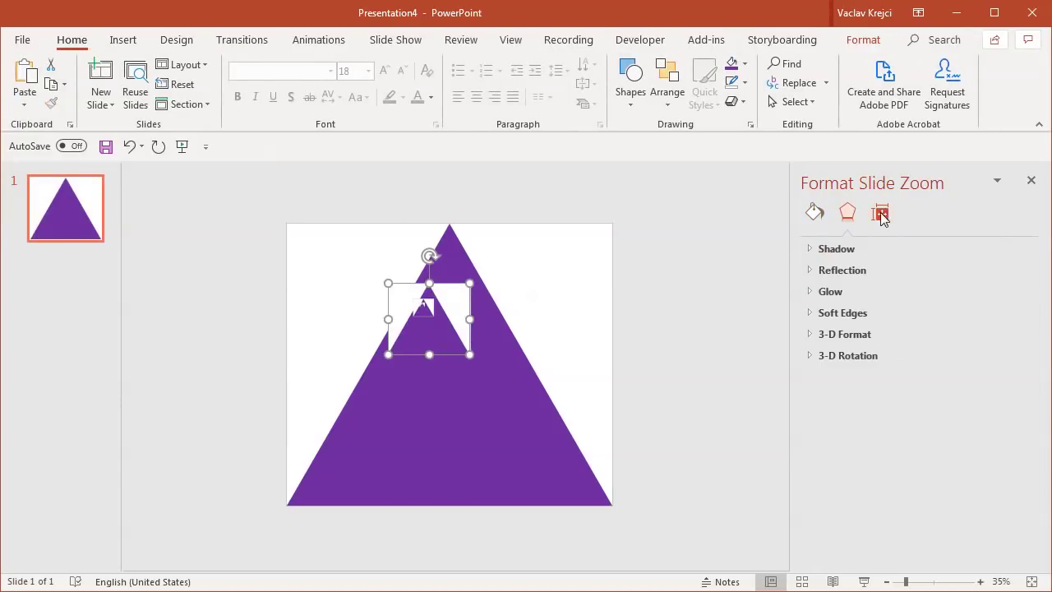
# Step: Scale the Slide Zoom to 50% and place copies at the triangle's top and bottom corners
pyautogui.click(1003, 335)
pyautogui.write('50')
pyautogui.press('Return')
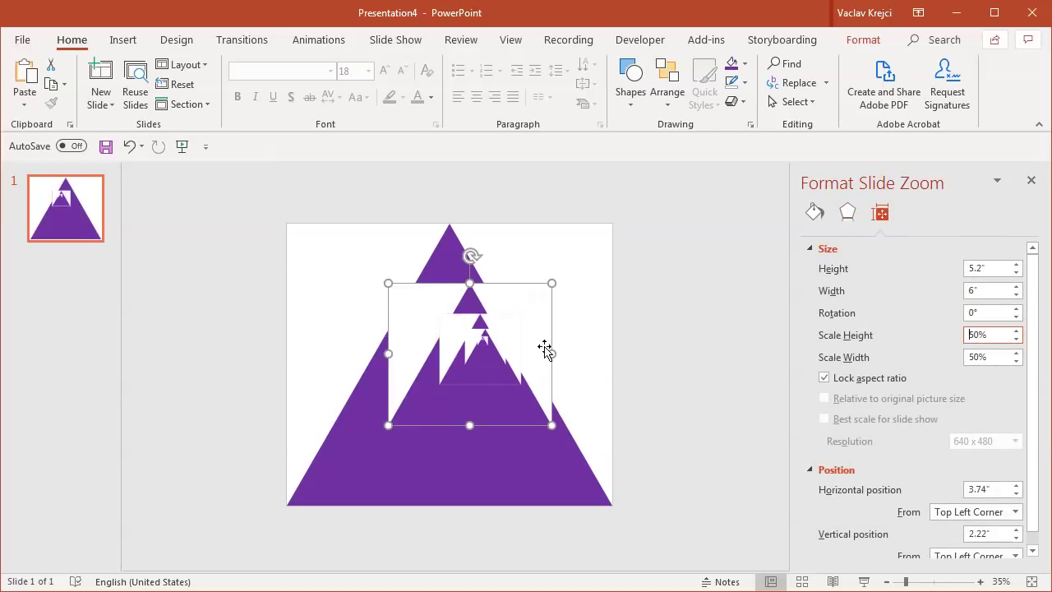
pyautogui.moveTo(493, 344); pyautogui.dragTo(567, 436)
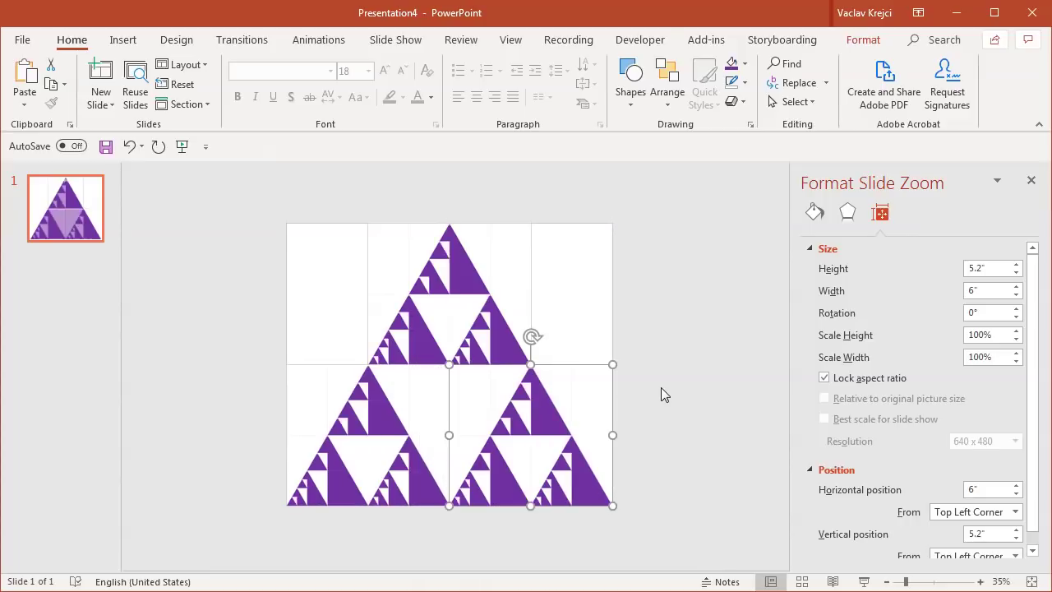
pyautogui.click(671, 368)
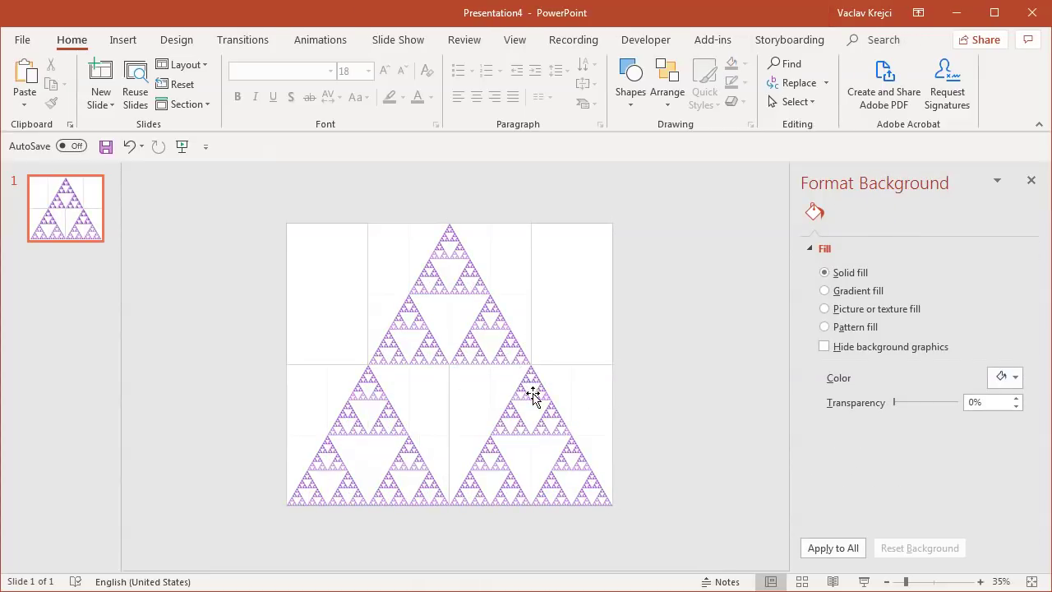
# Step: Select the top, bottom-right and bottom-left zooms and set their Zoom Border to No Outline
pyautogui.click(472, 289)
pyautogui.keyDown('shift'); pyautogui.click(492, 408); pyautogui.keyUp('shift')
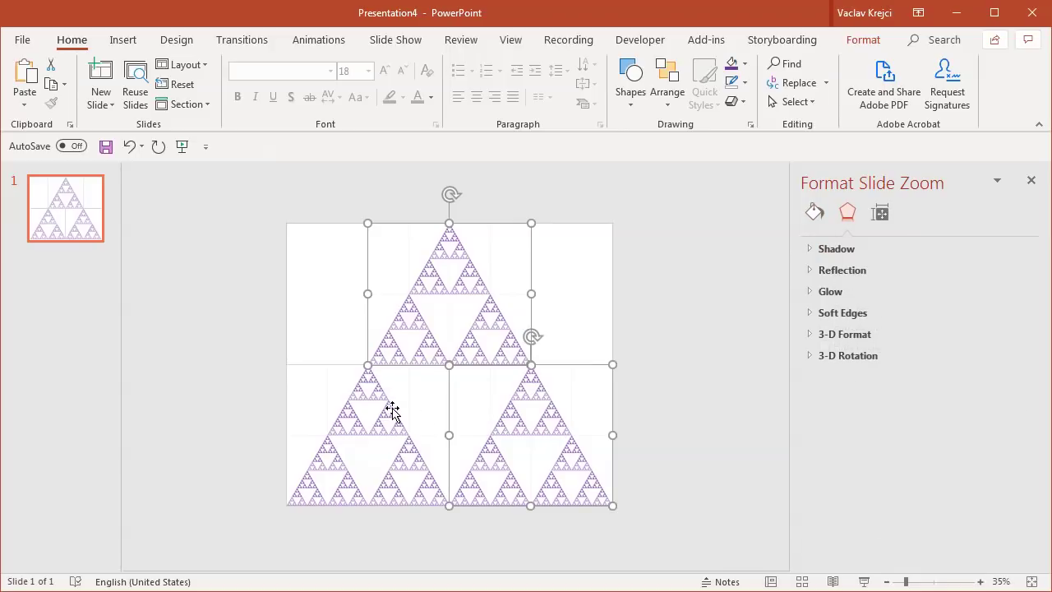
pyautogui.keyDown('shift'); pyautogui.click(415, 369); pyautogui.keyUp('shift')
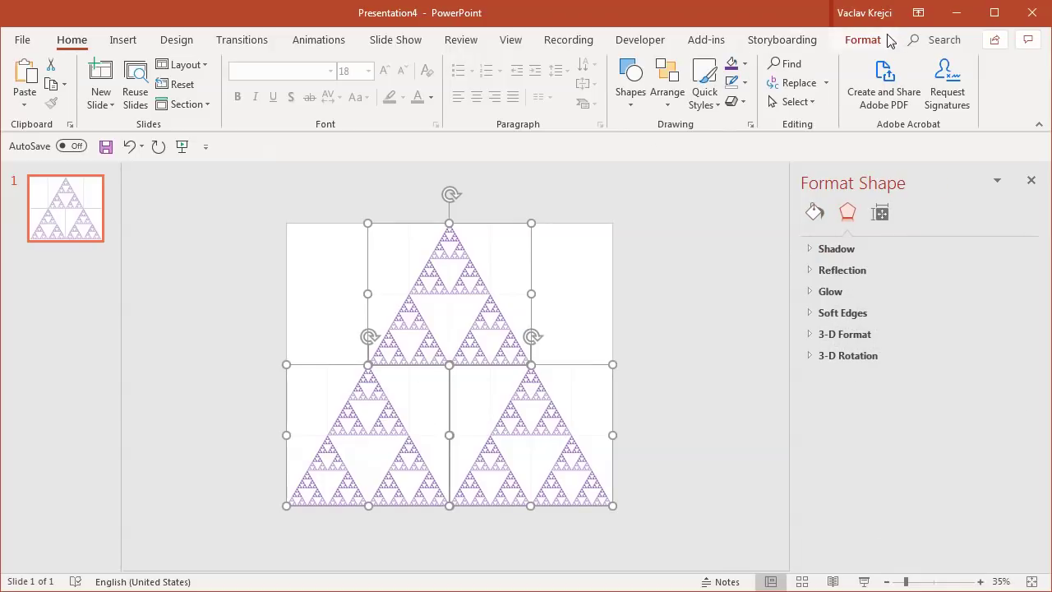
pyautogui.click(863, 39)
pyautogui.click(628, 64)
pyautogui.click(637, 209)
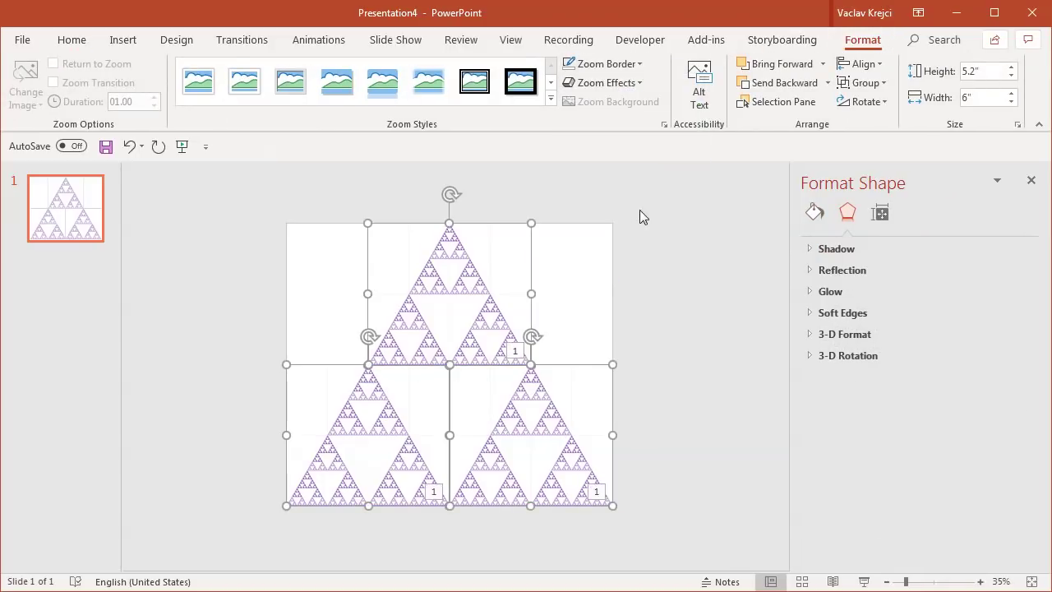
pyautogui.click(701, 333)
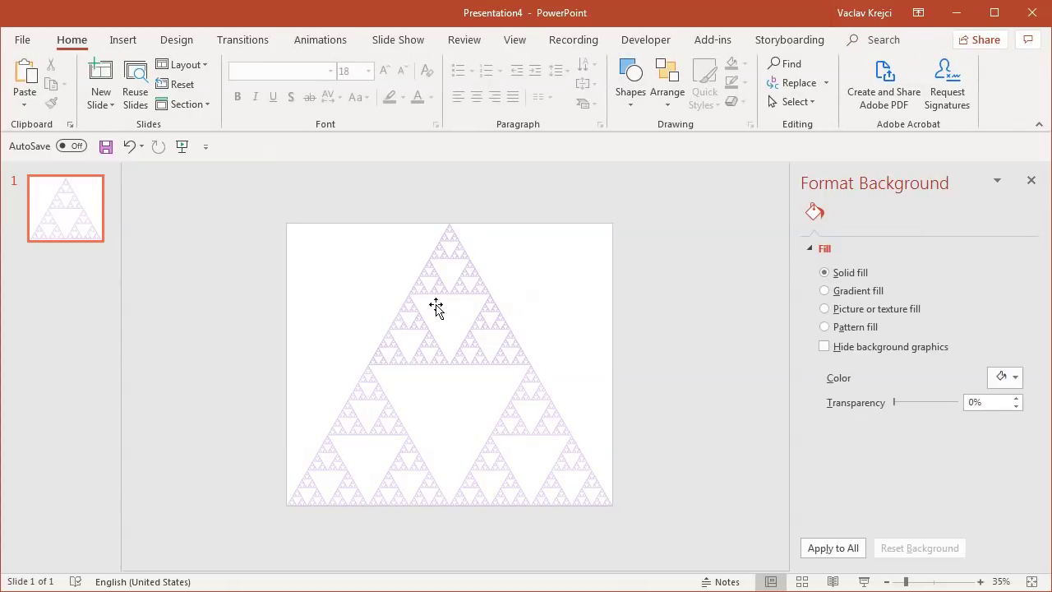